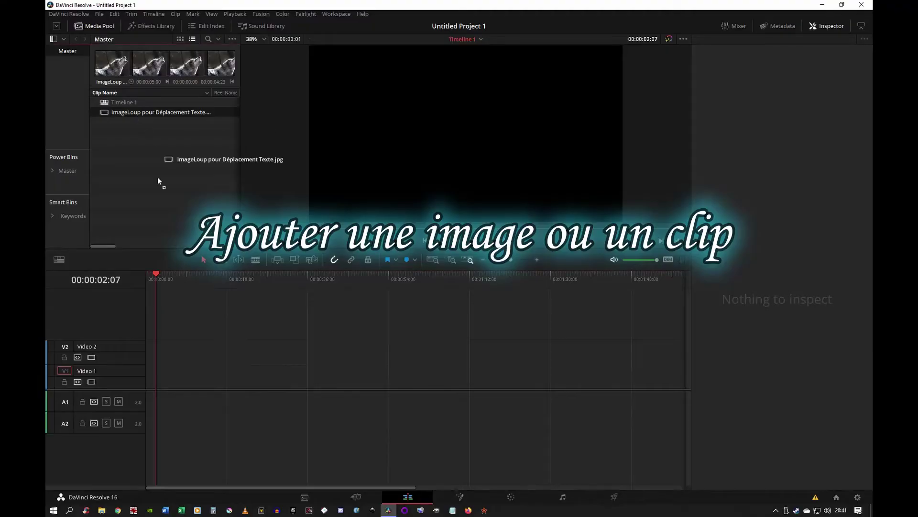
Place the wolf image at the start of Video 1, then in Fusion add a Text+ node merged over it
{"action": "left_click_drag", "start_coordinate": [159, 180], "coordinate": [150, 379]}
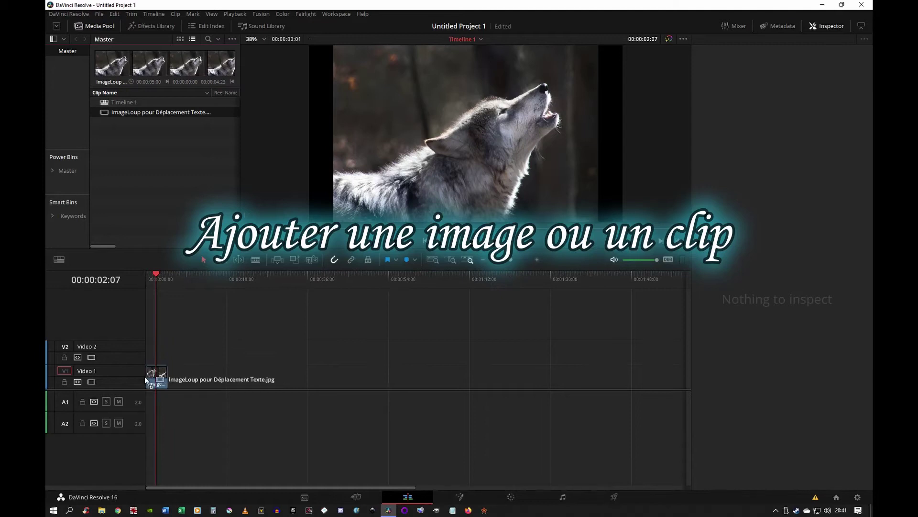
{"action": "left_click_drag", "start_coordinate": [150, 377], "coordinate": [174, 387]}
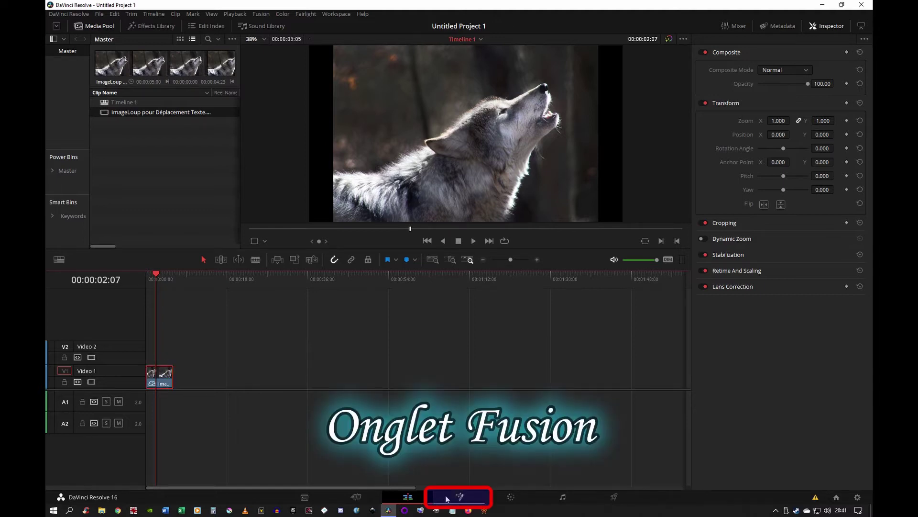
{"action": "left_click", "coordinate": [459, 500]}
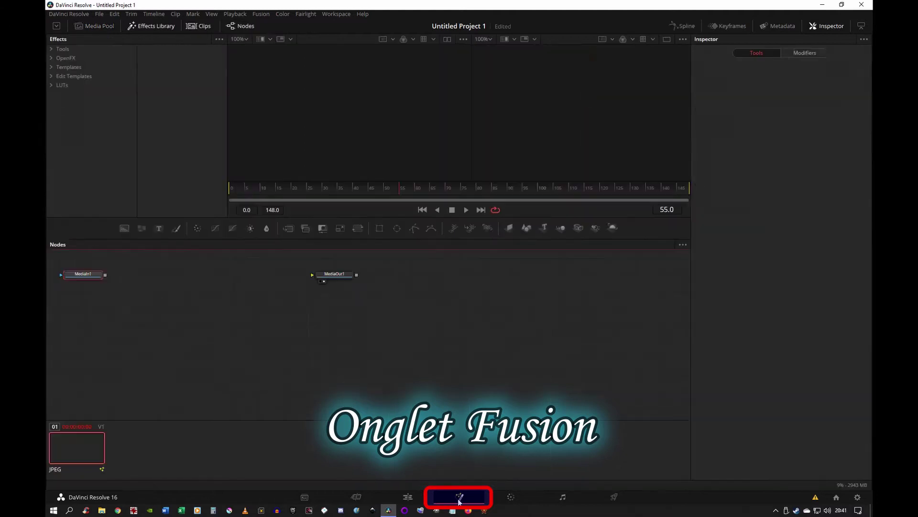
{"action": "left_click", "coordinate": [160, 229]}
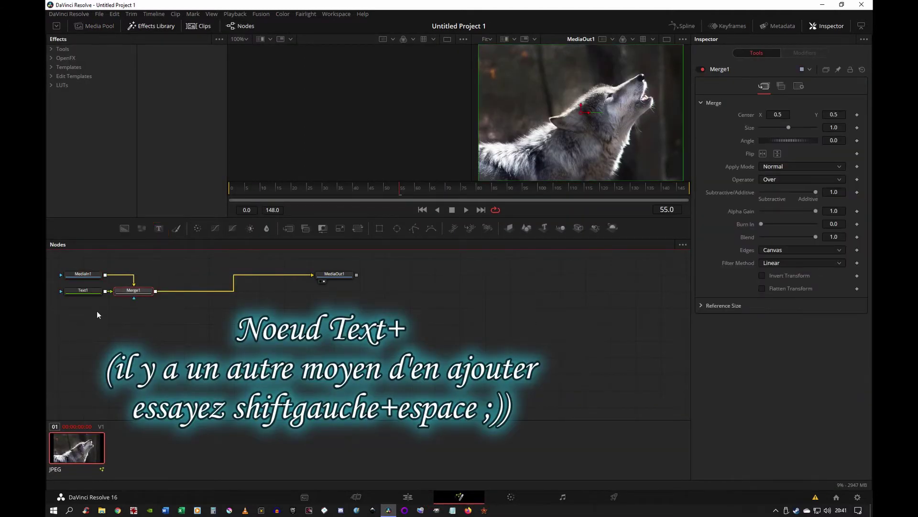
{"action": "left_click", "coordinate": [86, 291]}
Enter the styled text 'Vieux Chat s'amuse beaucoup ... youpie !' and enlarge the output viewer
{"action": "left_click", "coordinate": [783, 166]}
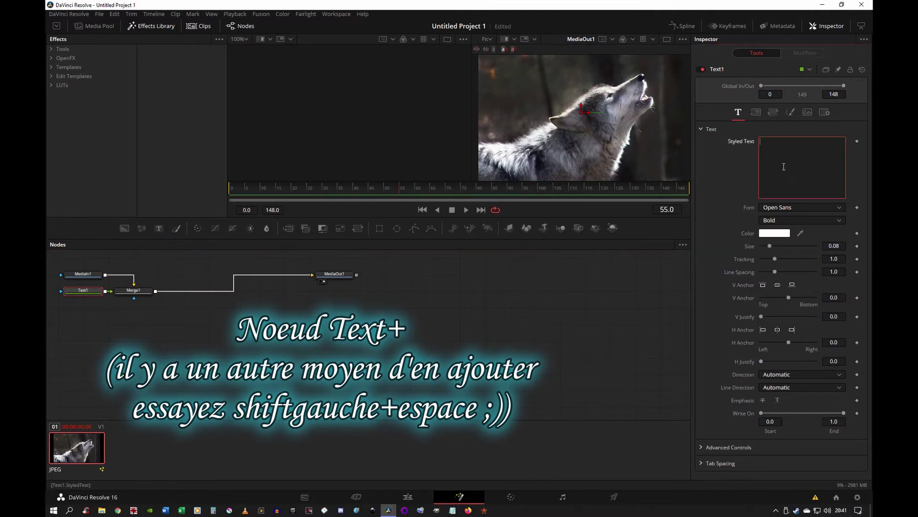
{"action": "type", "text": "Vieux C"}
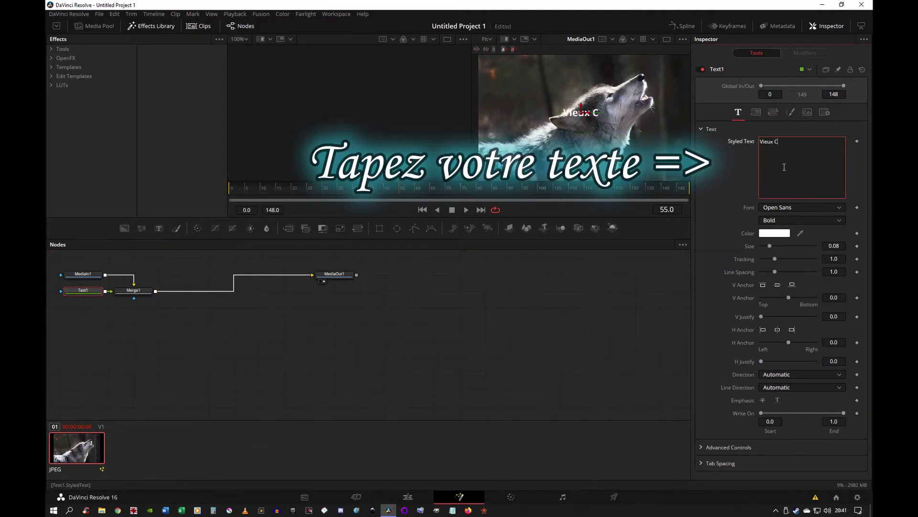
{"action": "type", "text": "hat s'amuse bea"}
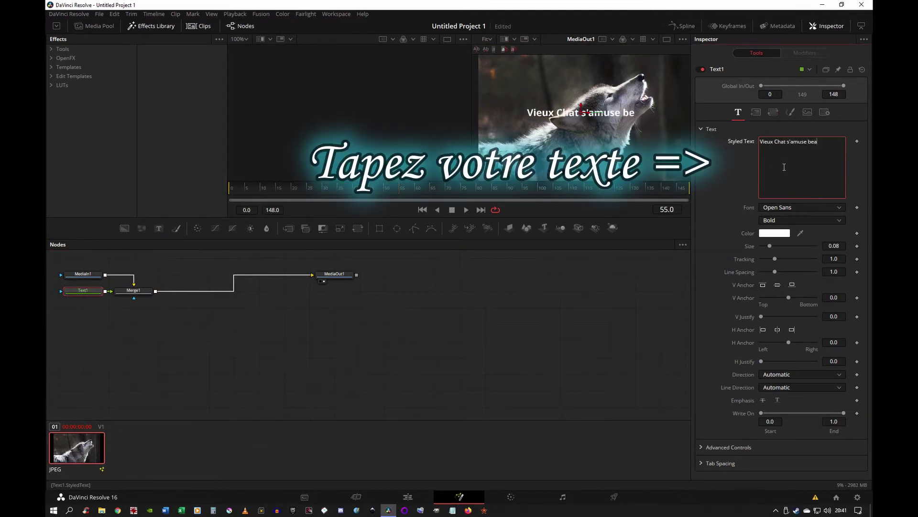
{"action": "type", "text": "ucoup"}
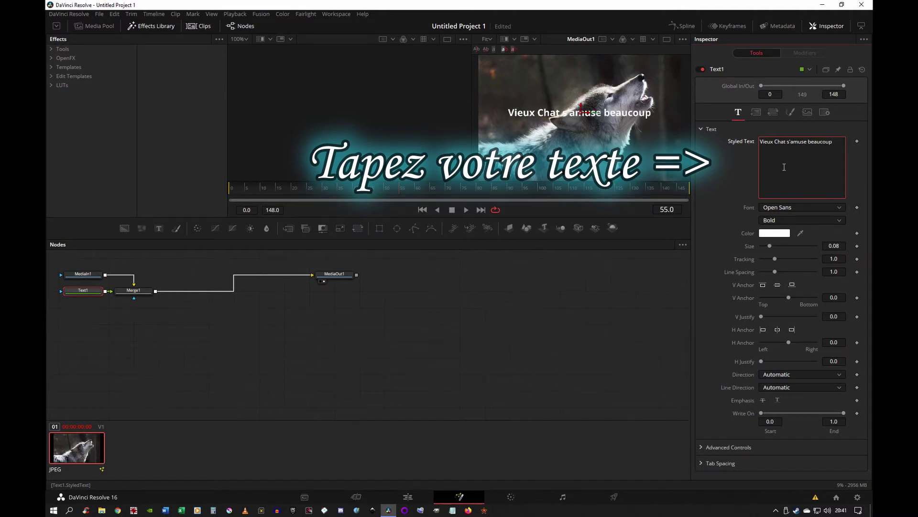
{"action": "type", "text": " ... youhou"}
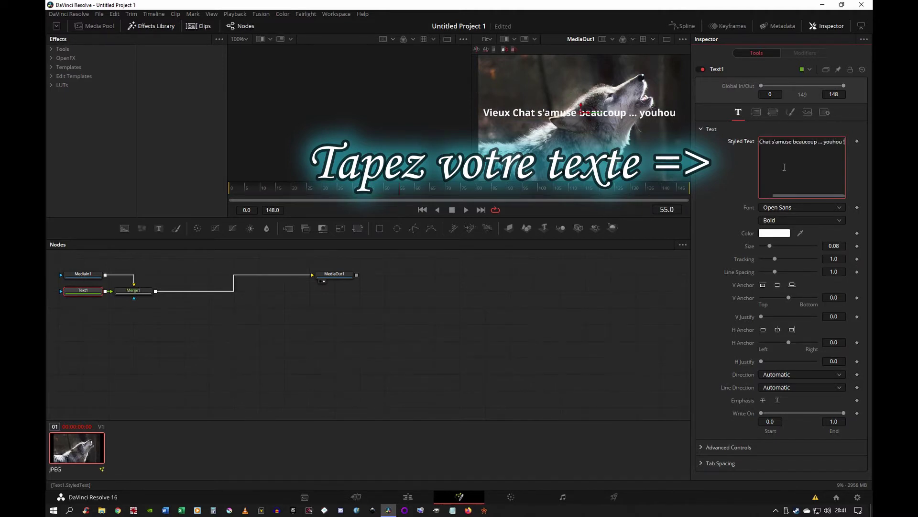
{"action": "type", "text": " !"}
{"action": "key", "text": "BackSpace"}
{"action": "key", "text": "BackSpace"}
{"action": "key", "text": "BackSpace"}
{"action": "key", "text": "BackSpace"}
{"action": "key", "text": "BackSpace"}
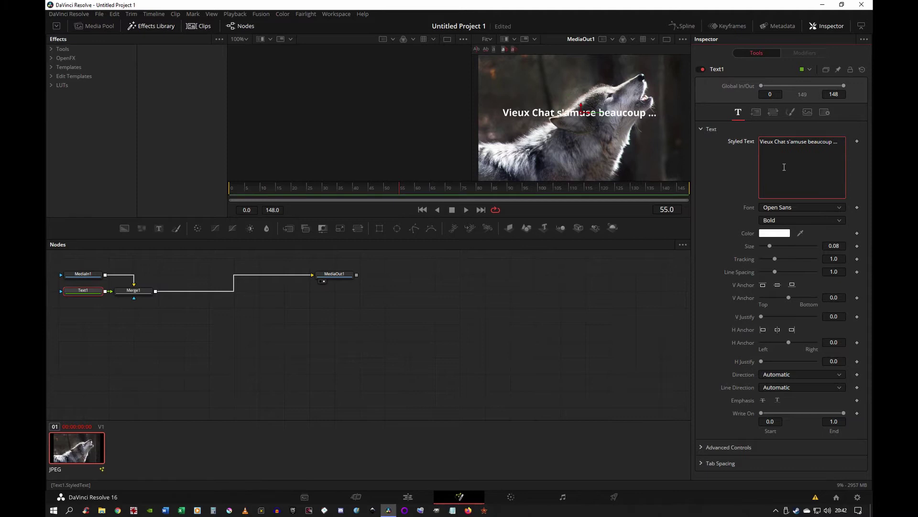
{"action": "type", "text": "youpie"}
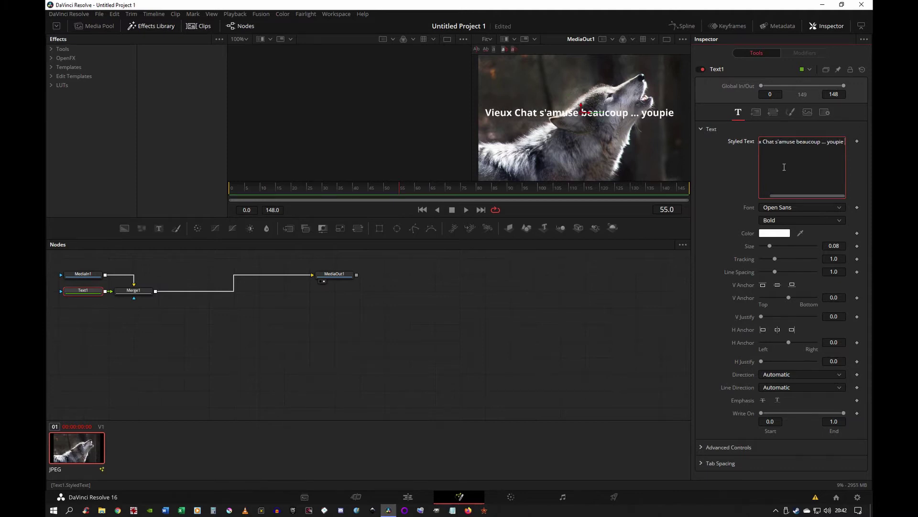
{"action": "type", "text": " !"}
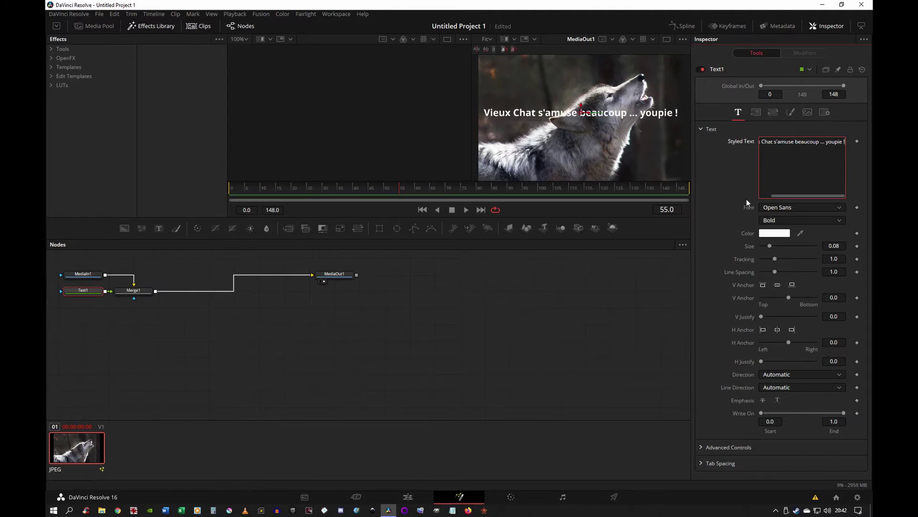
{"action": "left_click_drag", "start_coordinate": [412, 222], "coordinate": [412, 322]}
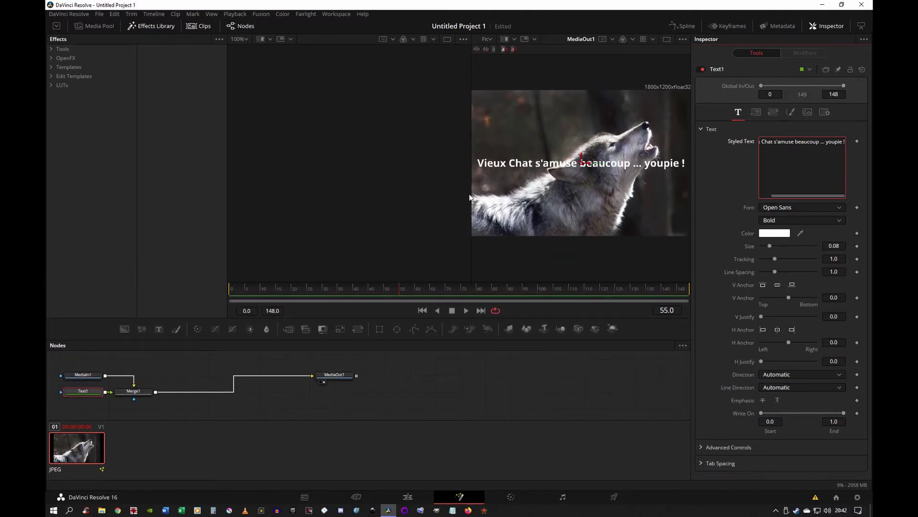
{"action": "left_click_drag", "start_coordinate": [469, 196], "coordinate": [242, 222]}
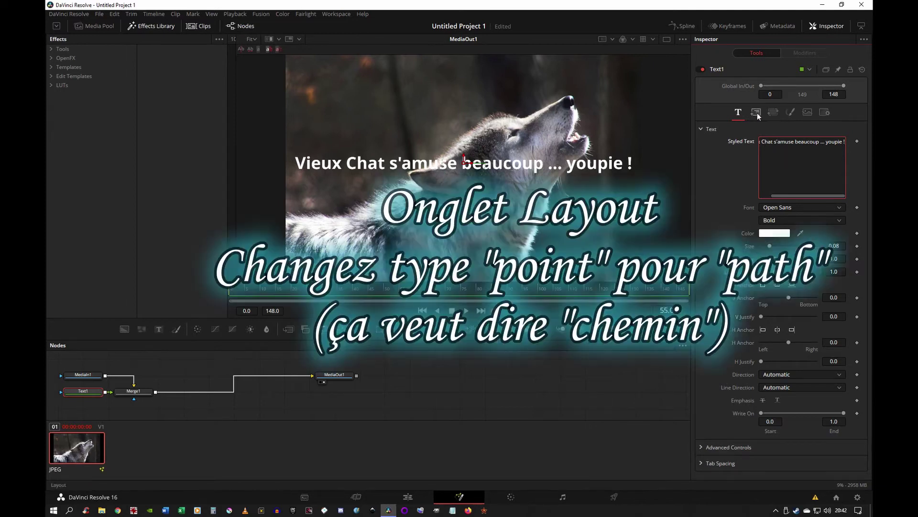
Change the Text+ Layout type from Point to Path
{"action": "left_click", "coordinate": [755, 112]}
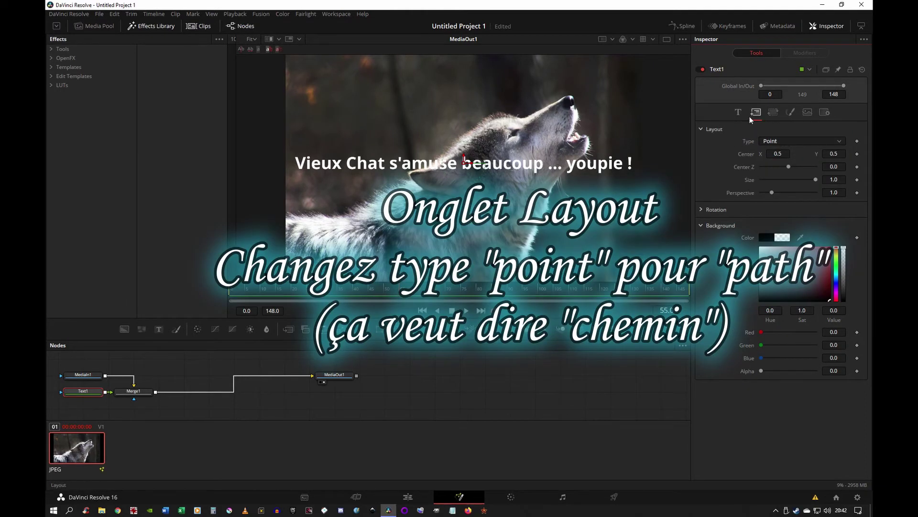
{"action": "left_click", "coordinate": [782, 139]}
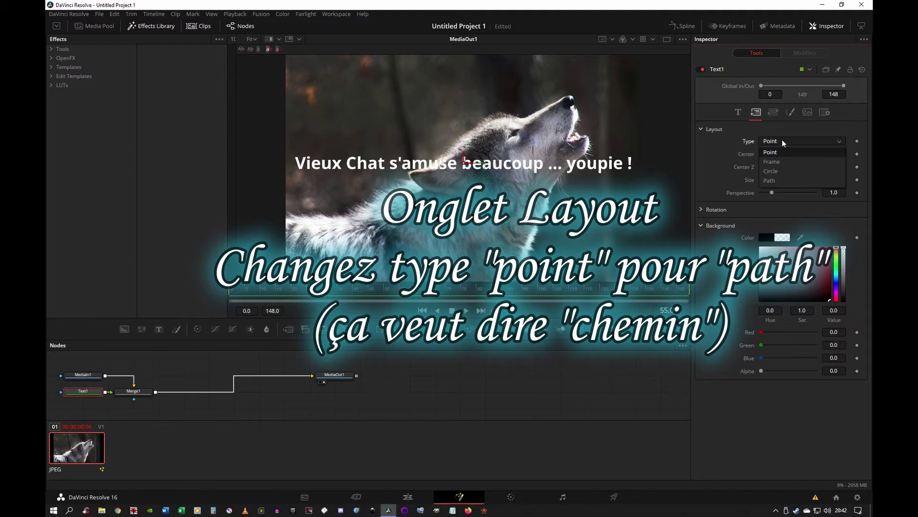
{"action": "left_click", "coordinate": [775, 180]}
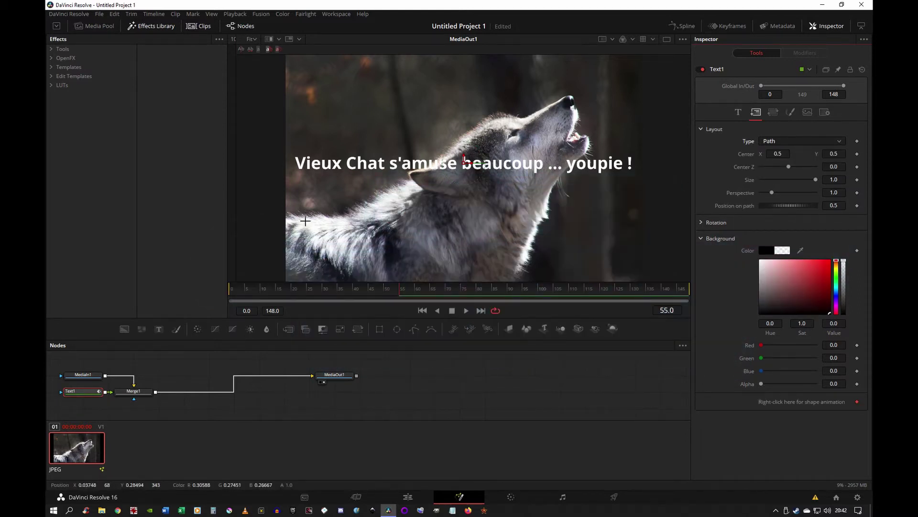
{"action": "left_click", "coordinate": [306, 221]}
Draw the text path along the wolf's back, over its head and nose, and past the mouth
{"action": "left_click", "coordinate": [343, 218]}
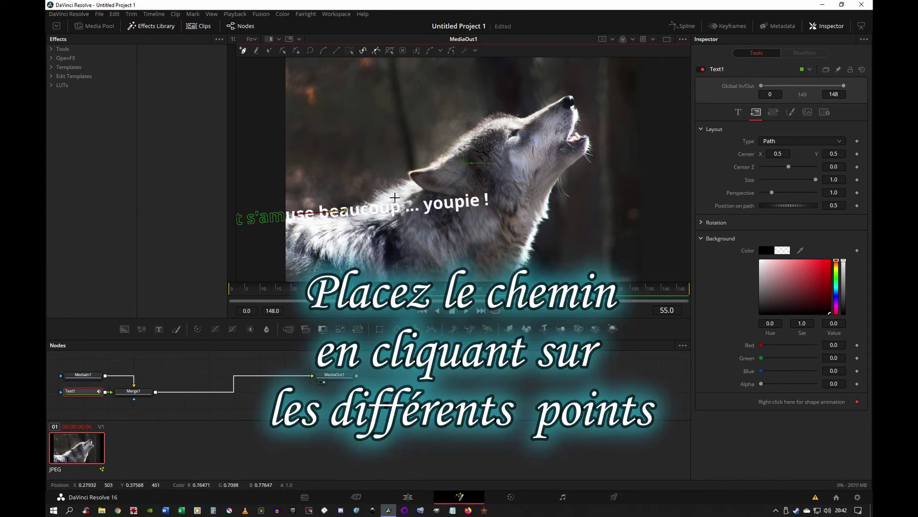
{"action": "left_click", "coordinate": [411, 178]}
{"action": "left_click", "coordinate": [432, 165]}
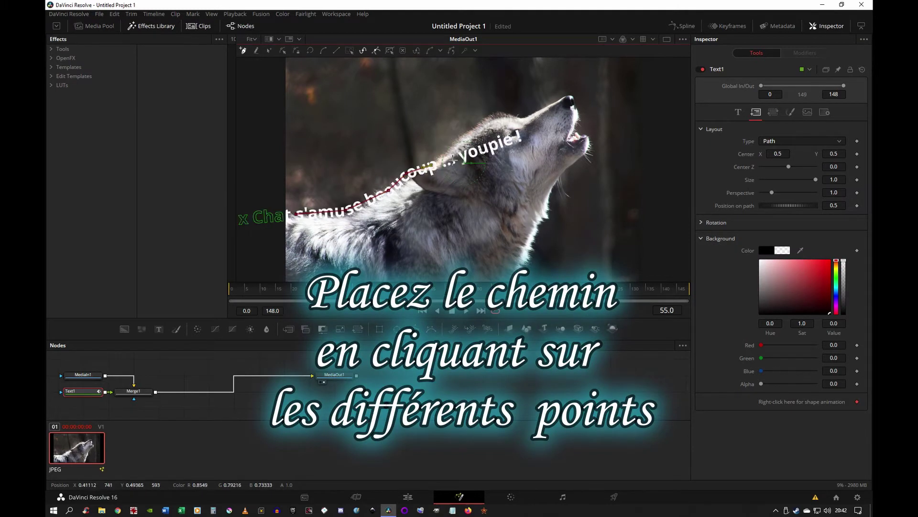
{"action": "left_click", "coordinate": [471, 128]}
{"action": "left_click", "coordinate": [490, 115]}
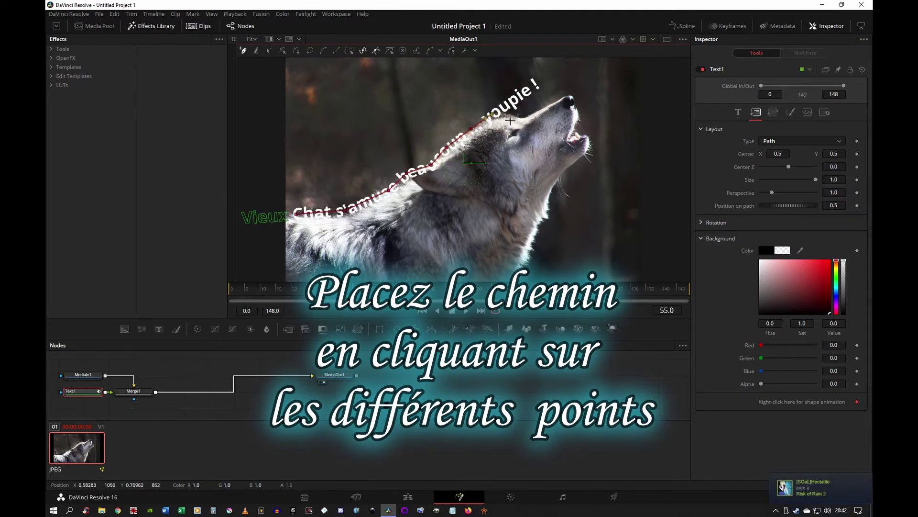
{"action": "left_click", "coordinate": [526, 120]}
{"action": "left_click", "coordinate": [567, 99]}
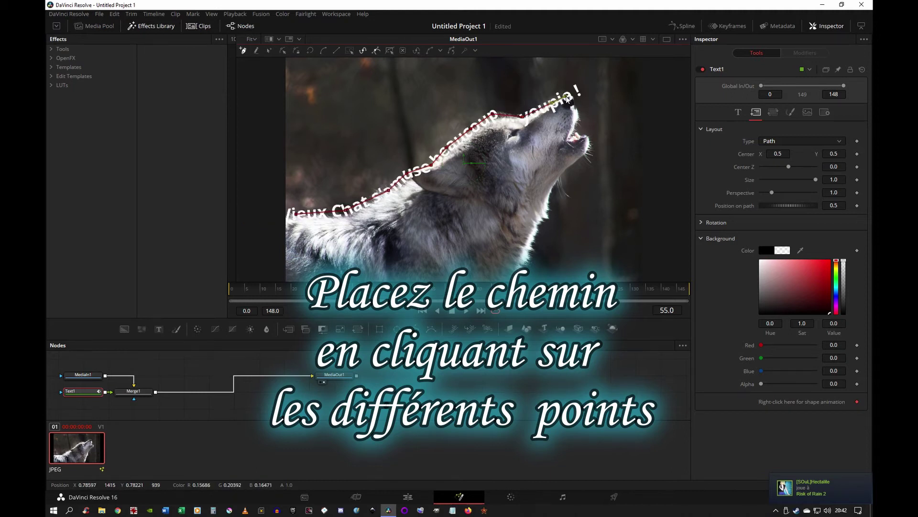
{"action": "left_click", "coordinate": [576, 102]}
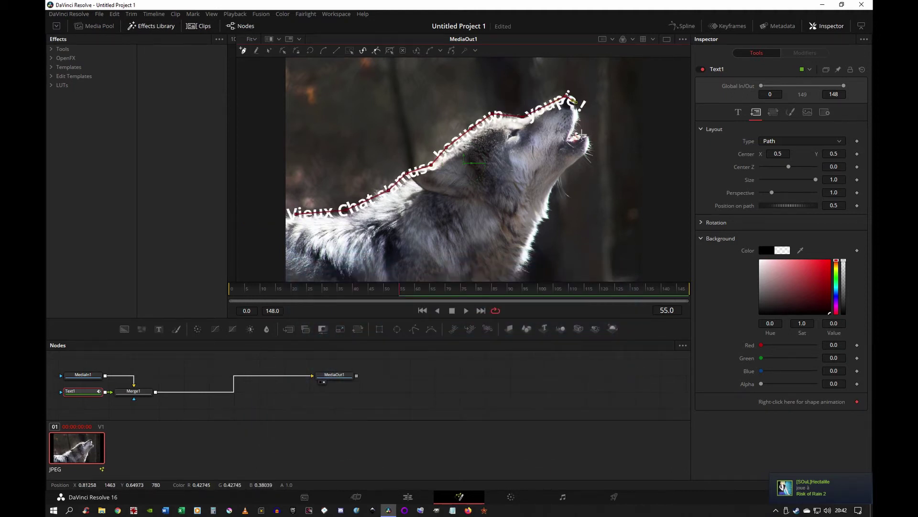
{"action": "left_click", "coordinate": [581, 136]}
{"action": "left_click", "coordinate": [602, 128]}
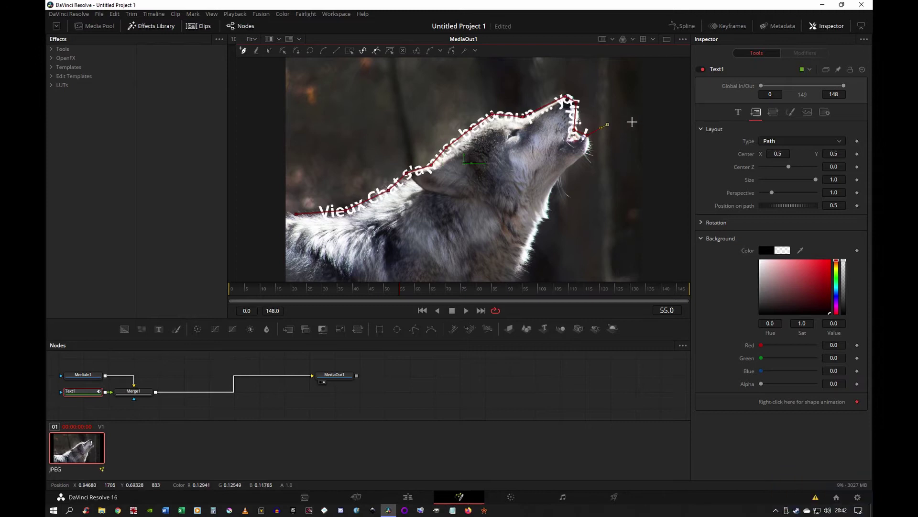
Stretch the path's tail up and right and add a new end point at the upper right
{"action": "left_click_drag", "start_coordinate": [631, 122], "coordinate": [678, 89]}
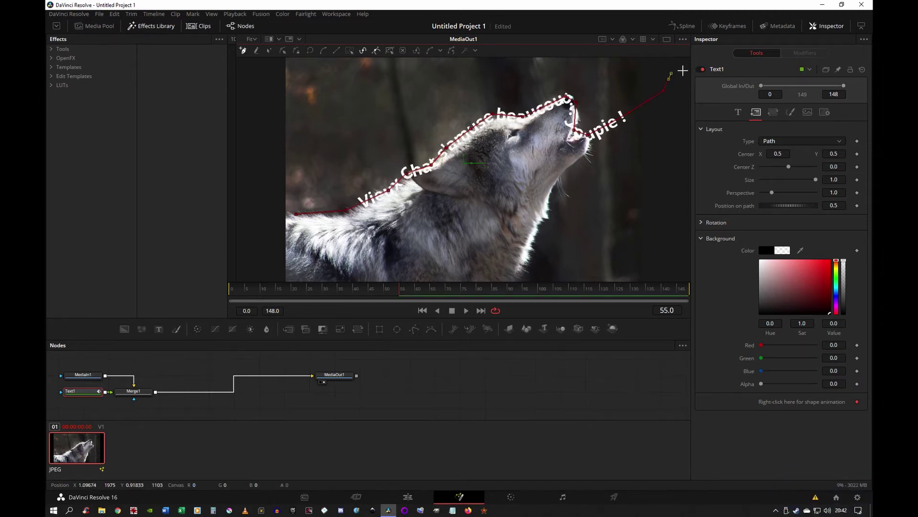
{"action": "left_click", "coordinate": [676, 65]}
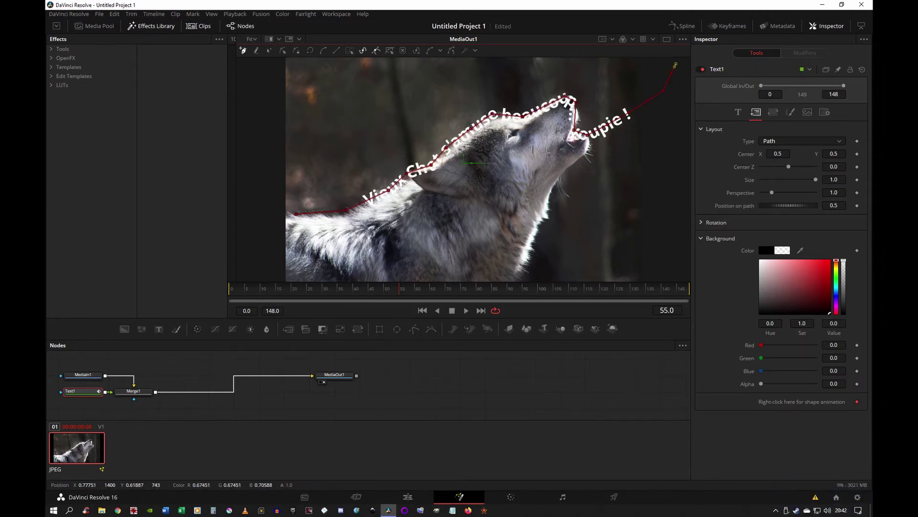
{"action": "left_click", "coordinate": [346, 211]}
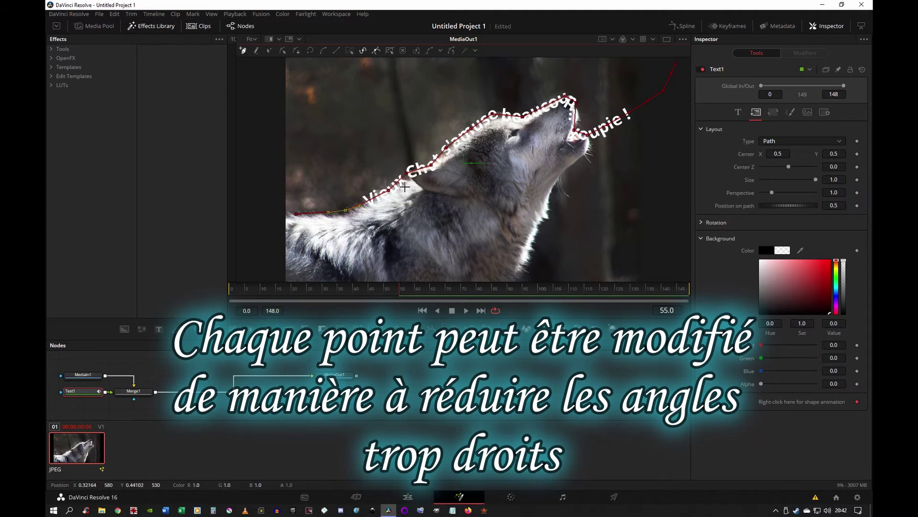
Zoom in and round the path's Bezier curves under 'Vieux' and 'Chat'
{"action": "scroll", "coordinate": [406, 186], "scroll_direction": "up", "scroll_amount": 3}
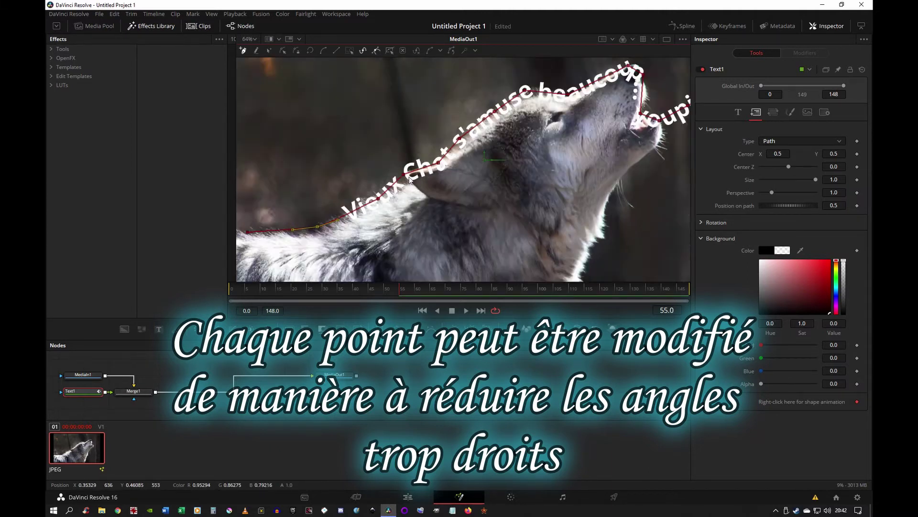
{"action": "scroll", "coordinate": [409, 182], "scroll_direction": "up", "scroll_amount": 2}
{"action": "left_click", "coordinate": [399, 168]}
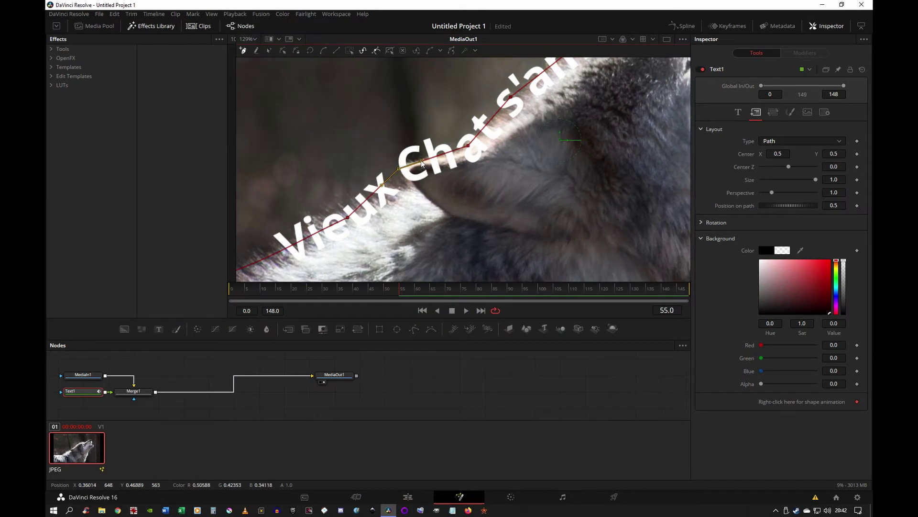
{"action": "left_click_drag", "start_coordinate": [422, 162], "coordinate": [424, 156]}
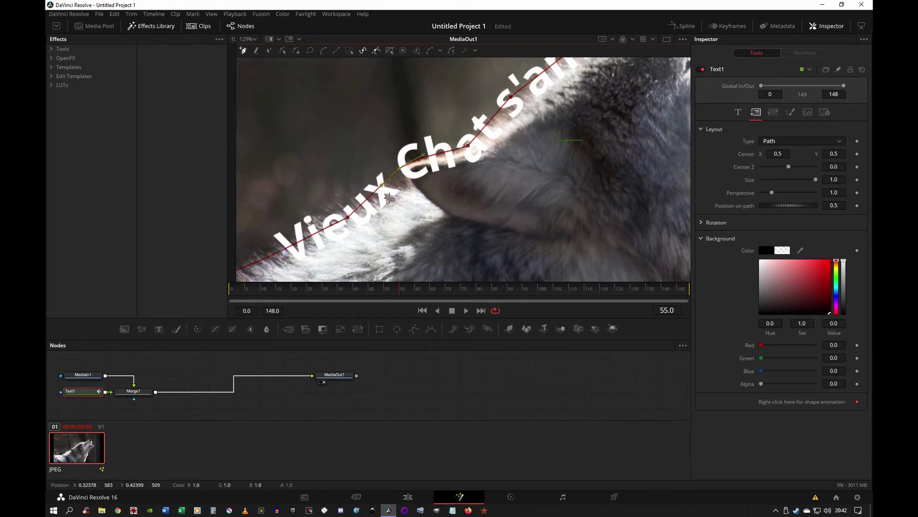
{"action": "left_click_drag", "start_coordinate": [381, 185], "coordinate": [381, 190]}
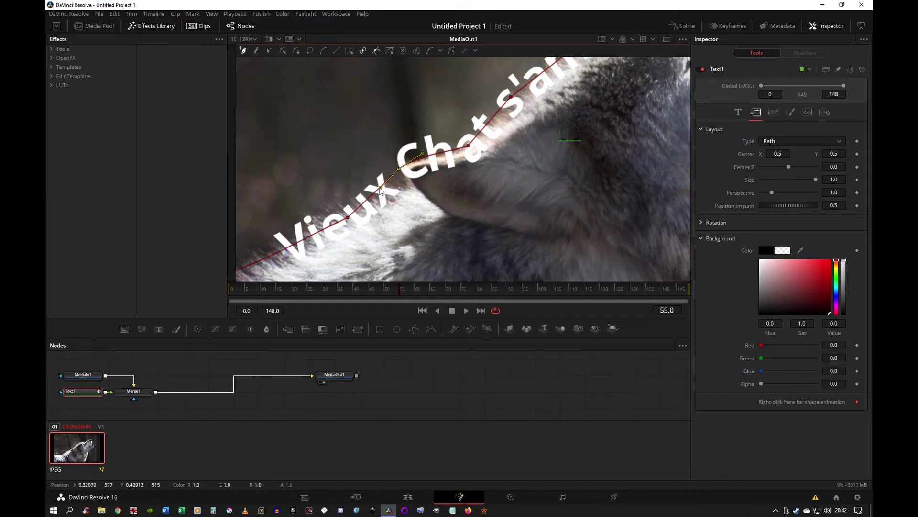
{"action": "left_click", "coordinate": [347, 218]}
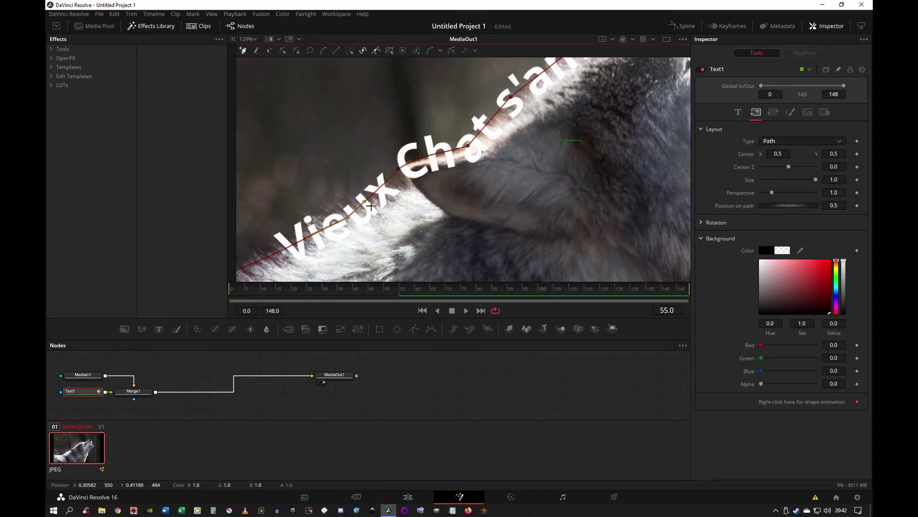
{"action": "left_click_drag", "start_coordinate": [365, 202], "coordinate": [367, 206]}
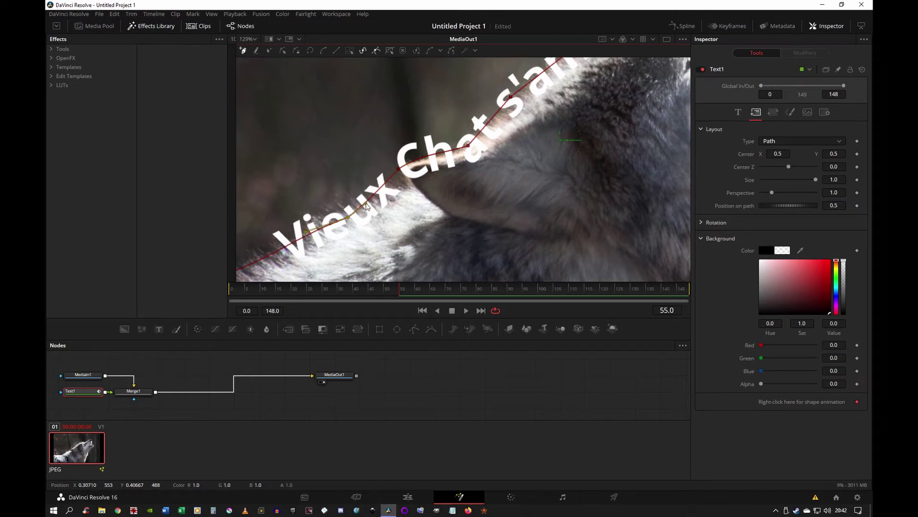
{"action": "left_click_drag", "start_coordinate": [306, 235], "coordinate": [305, 239]}
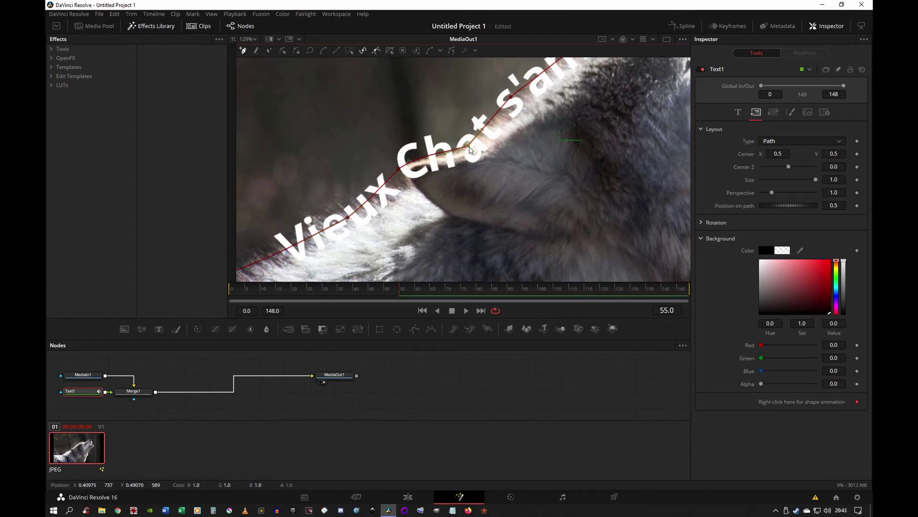
{"action": "left_click_drag", "start_coordinate": [446, 154], "coordinate": [444, 161]}
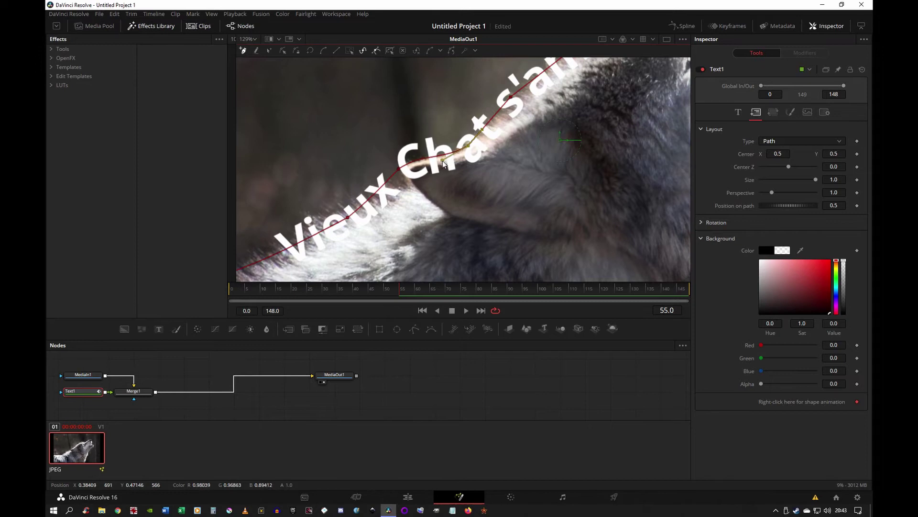
{"action": "mouse_move", "coordinate": [482, 130]}
{"action": "left_mouse_down"}
{"action": "mouse_move", "coordinate": [445, 234]}
{"action": "mouse_move", "coordinate": [385, 228]}
{"action": "left_mouse_up"}
Smooth the path's Bezier curves under 's'amuse' and 'beaucoup'
{"action": "left_click", "coordinate": [406, 211]}
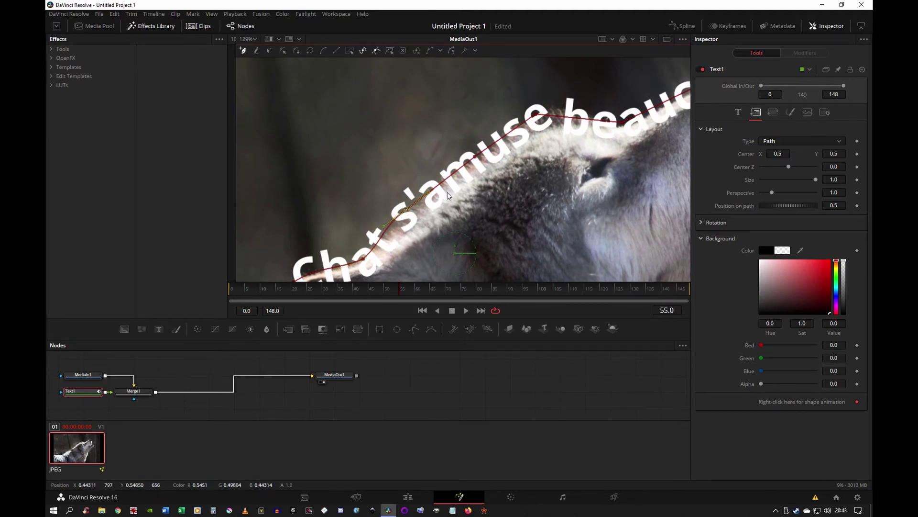
{"action": "left_click_drag", "start_coordinate": [429, 192], "coordinate": [426, 191]}
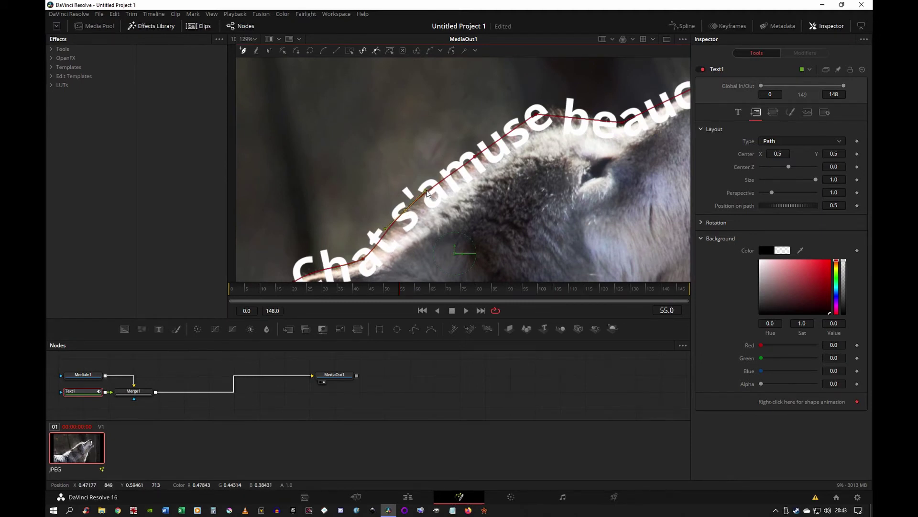
{"action": "left_click_drag", "start_coordinate": [475, 161], "coordinate": [463, 157]}
{"action": "left_click", "coordinate": [537, 114]}
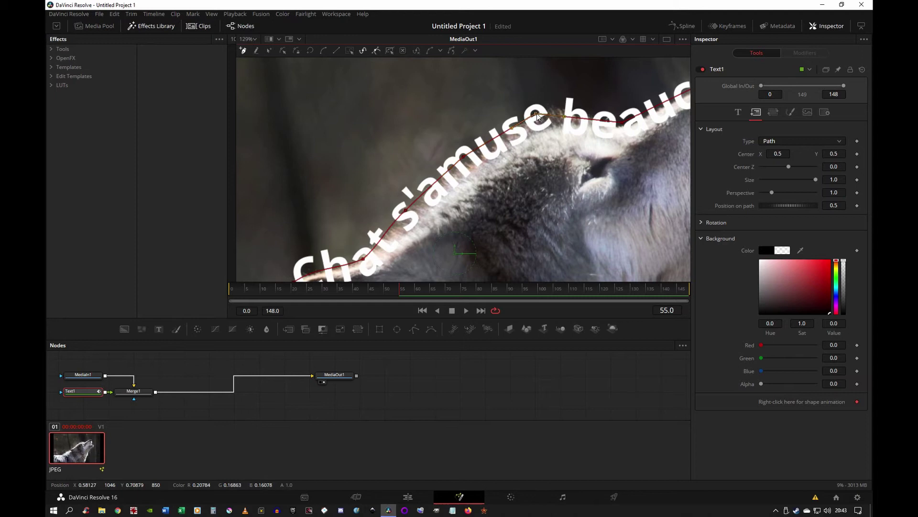
{"action": "left_click_drag", "start_coordinate": [565, 117], "coordinate": [573, 109]}
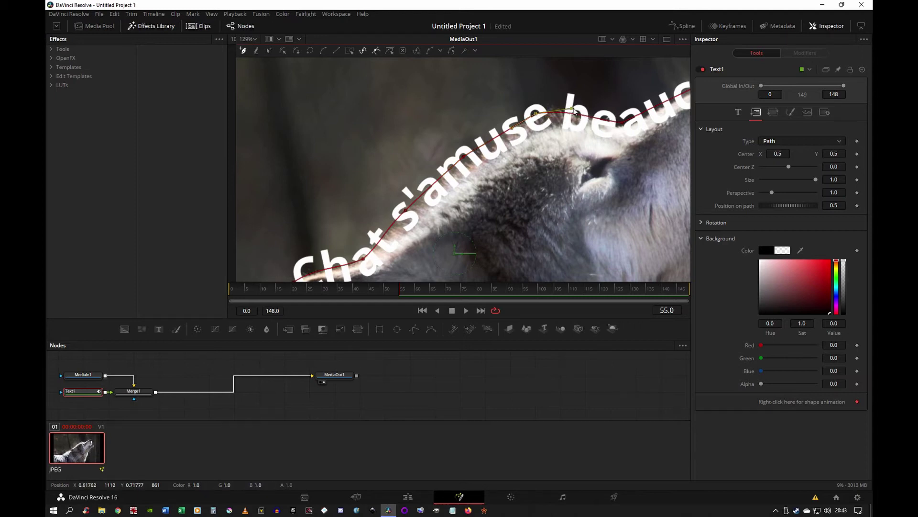
{"action": "left_click_drag", "start_coordinate": [512, 128], "coordinate": [505, 129]}
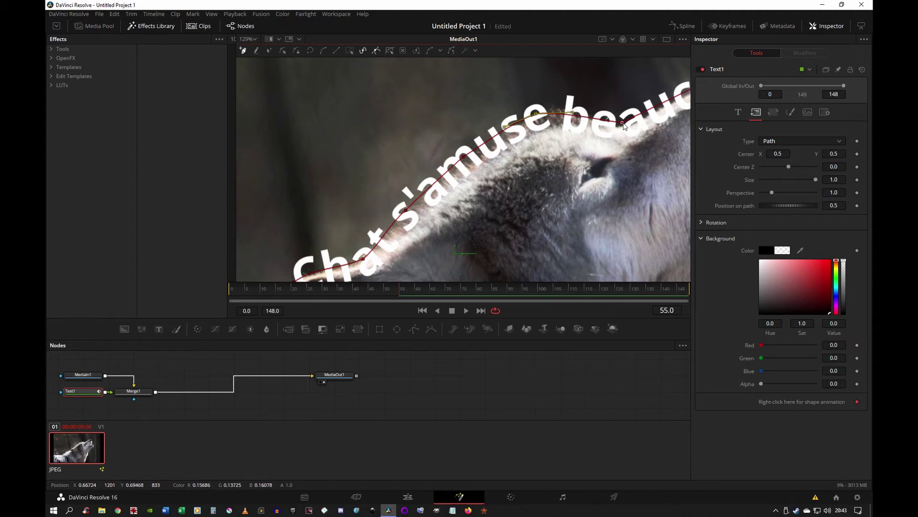
{"action": "left_click", "coordinate": [622, 123]}
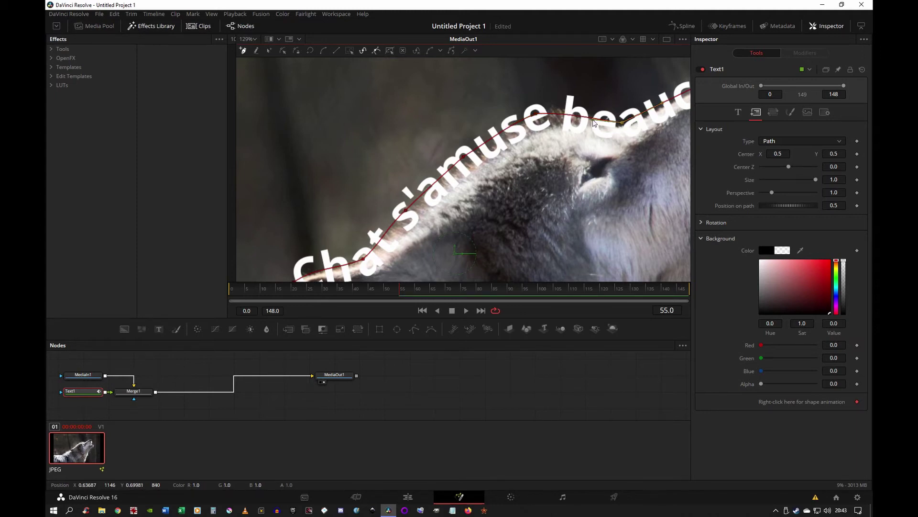
{"action": "left_click_drag", "start_coordinate": [593, 123], "coordinate": [582, 127]}
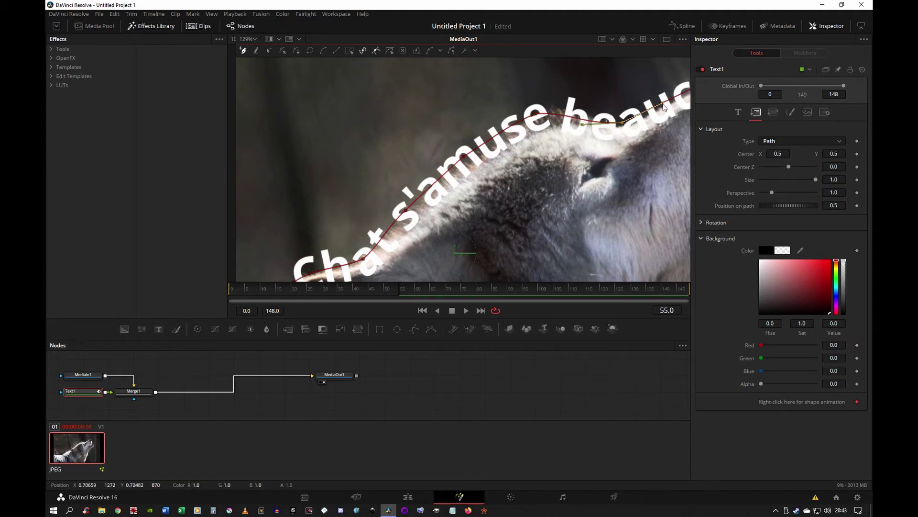
{"action": "left_click_drag", "start_coordinate": [663, 106], "coordinate": [664, 110]}
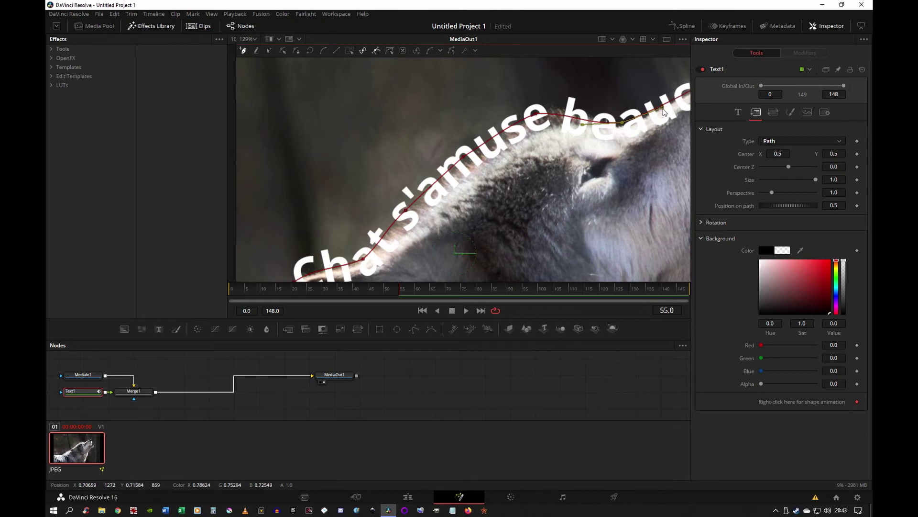
Reshape the snout point and the lower point's handles so 'beaucoup' curves smoothly into 'youpie !'
{"action": "left_click_drag", "start_coordinate": [642, 163], "coordinate": [553, 178]}
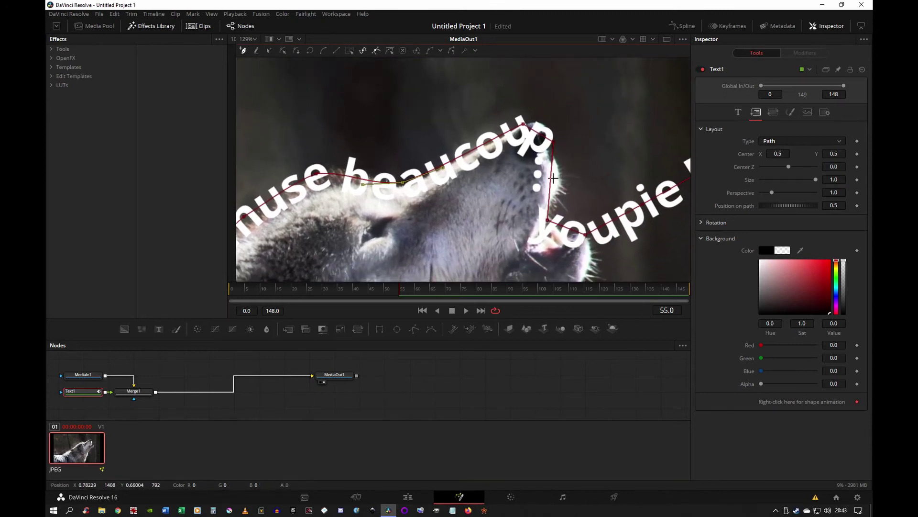
{"action": "mouse_move", "coordinate": [553, 143]}
{"action": "left_mouse_down"}
{"action": "mouse_move", "coordinate": [560, 123]}
{"action": "mouse_move", "coordinate": [530, 127]}
{"action": "left_mouse_up"}
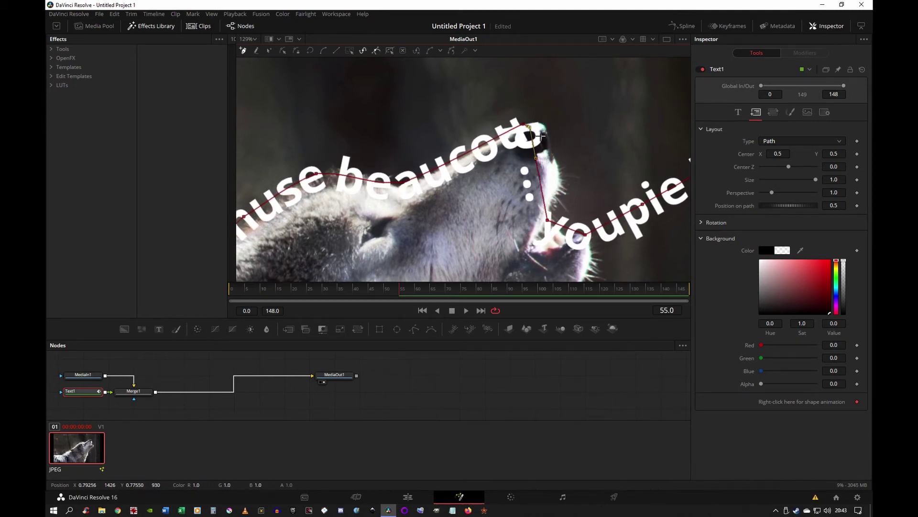
{"action": "left_click_drag", "start_coordinate": [536, 158], "coordinate": [584, 126]}
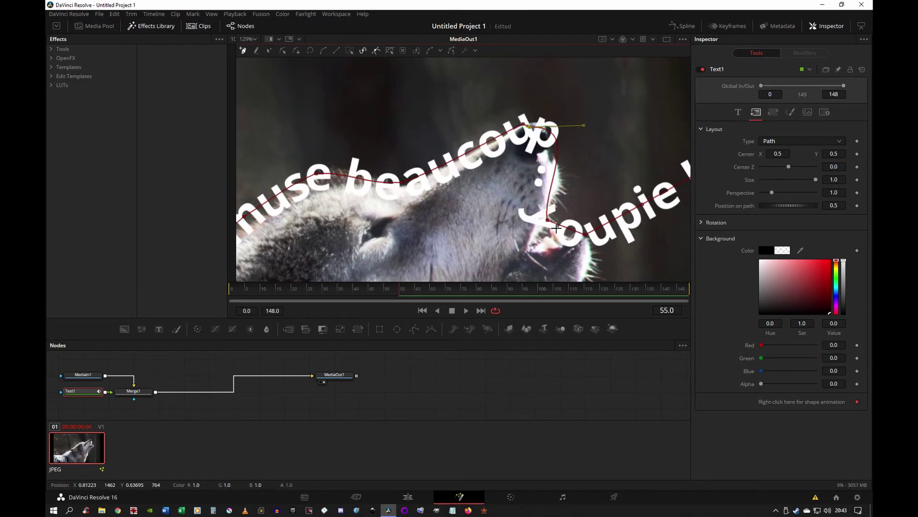
{"action": "left_click", "coordinate": [547, 221]}
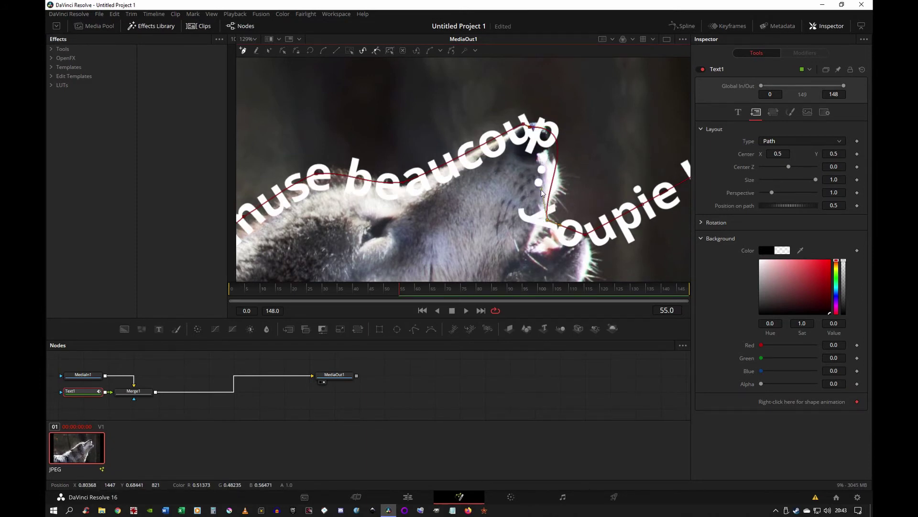
{"action": "mouse_move", "coordinate": [542, 191]}
{"action": "left_mouse_down"}
{"action": "mouse_move", "coordinate": [577, 194]}
{"action": "mouse_move", "coordinate": [561, 191]}
{"action": "left_mouse_up"}
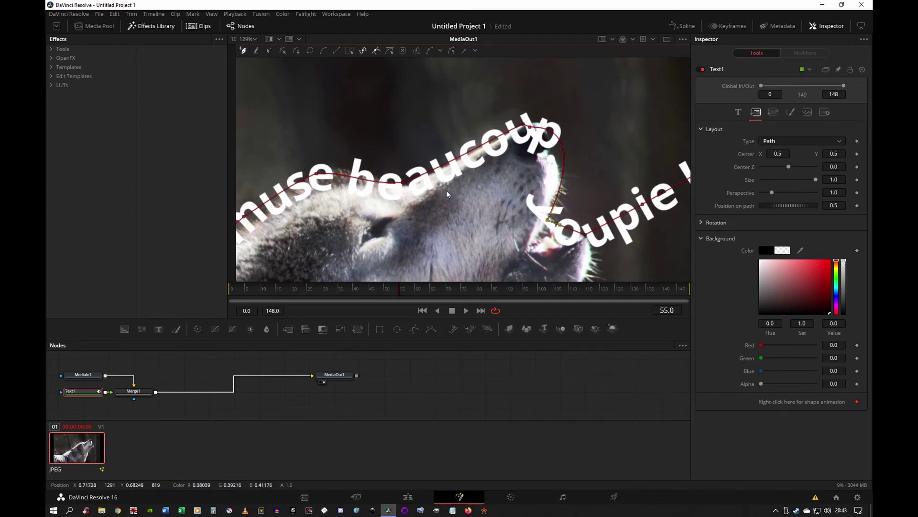
{"action": "scroll", "coordinate": [447, 194], "scroll_direction": "down", "scroll_amount": 3}
Zoom out, widen the viewer panel and fit the wolf image to the view with Ctrl+F
{"action": "scroll", "coordinate": [447, 194], "scroll_direction": "down", "scroll_amount": 2}
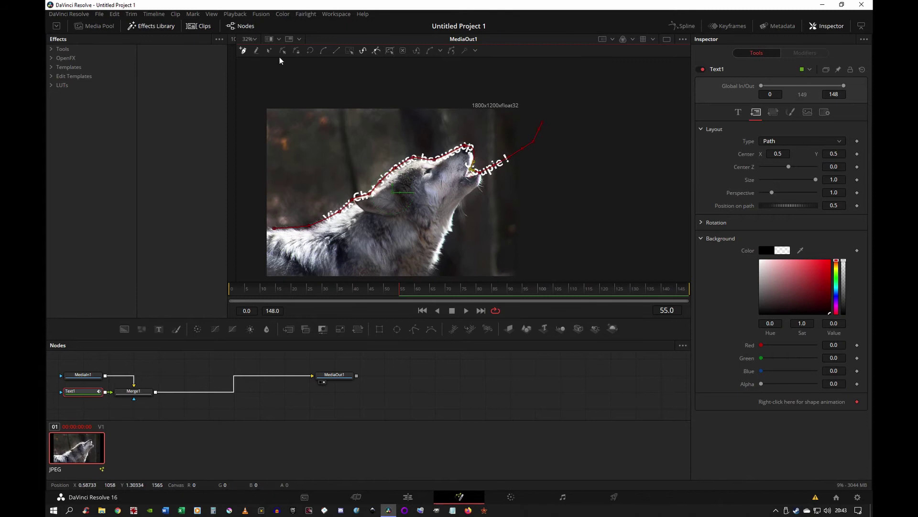
{"action": "left_click", "coordinate": [613, 40]}
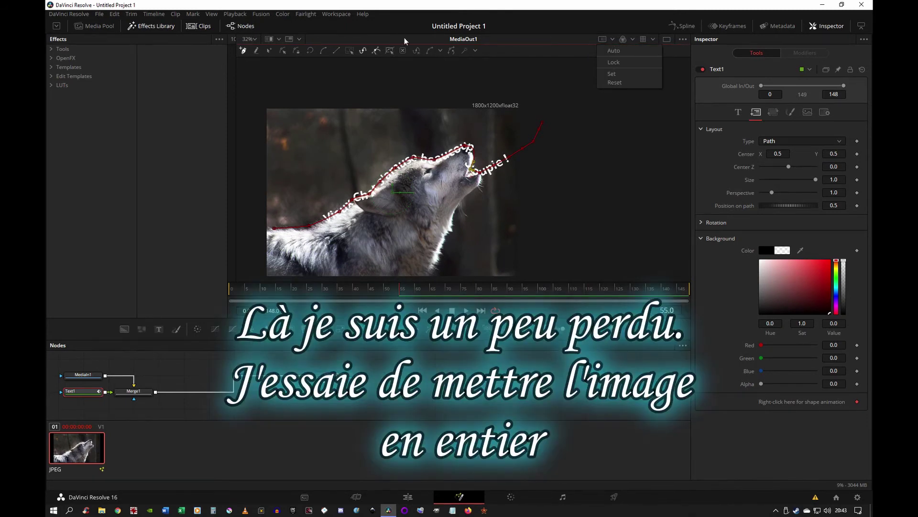
{"action": "left_click", "coordinate": [214, 61]}
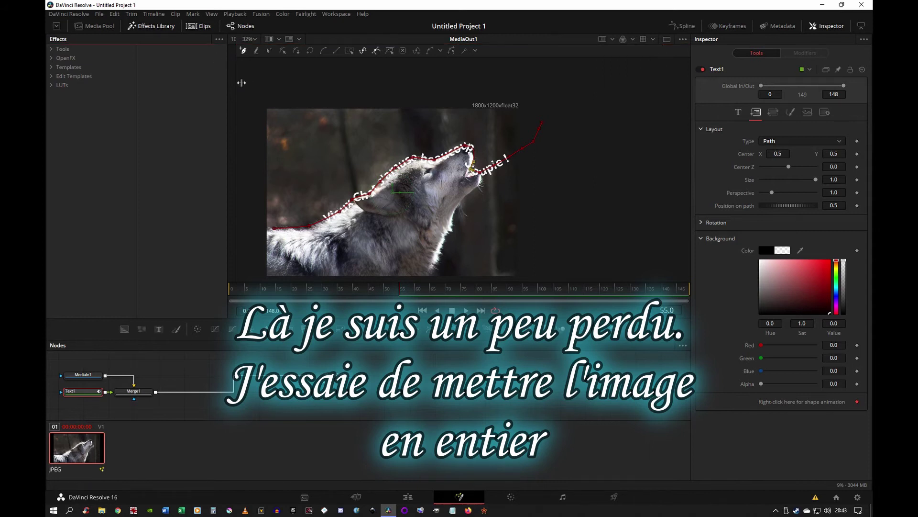
{"action": "left_click_drag", "start_coordinate": [241, 82], "coordinate": [365, 94]}
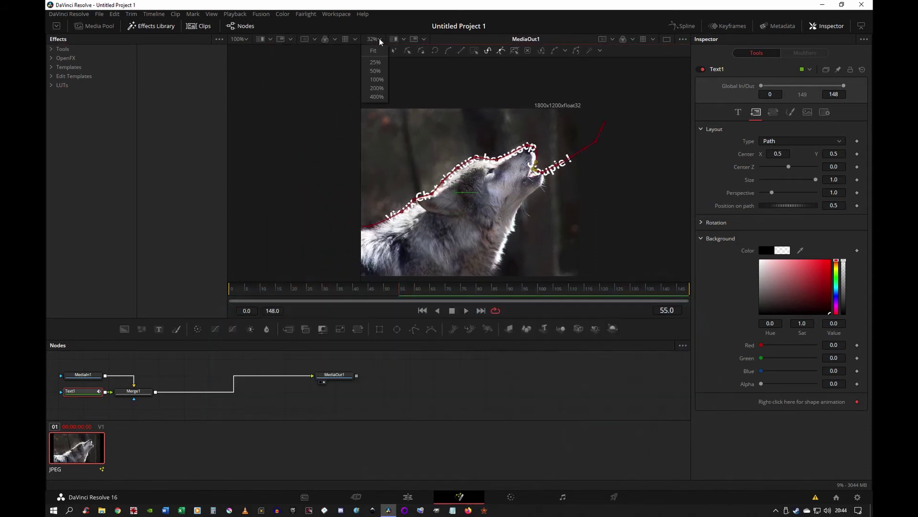
{"action": "key", "text": "ctrl+f"}
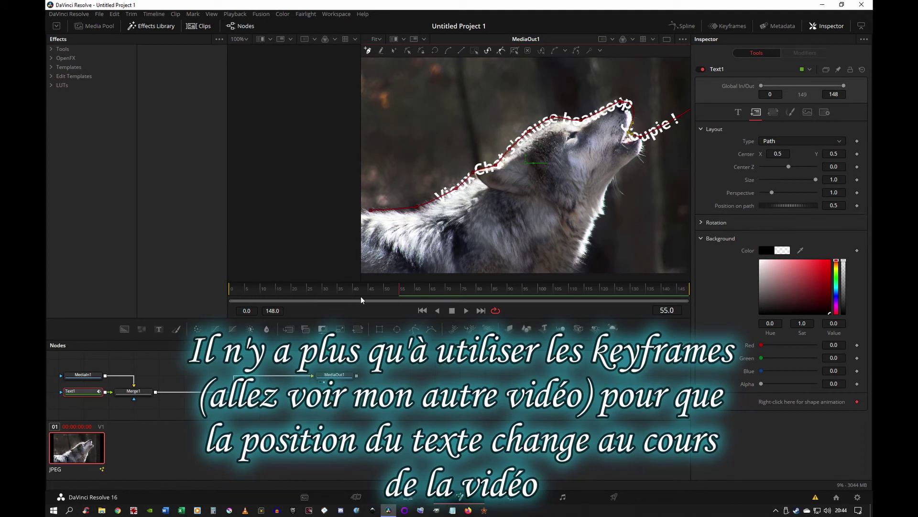
Keyframe Position on path negative at frame 0 and 0.537 at frame 125
{"action": "left_click_drag", "start_coordinate": [380, 291], "coordinate": [214, 292]}
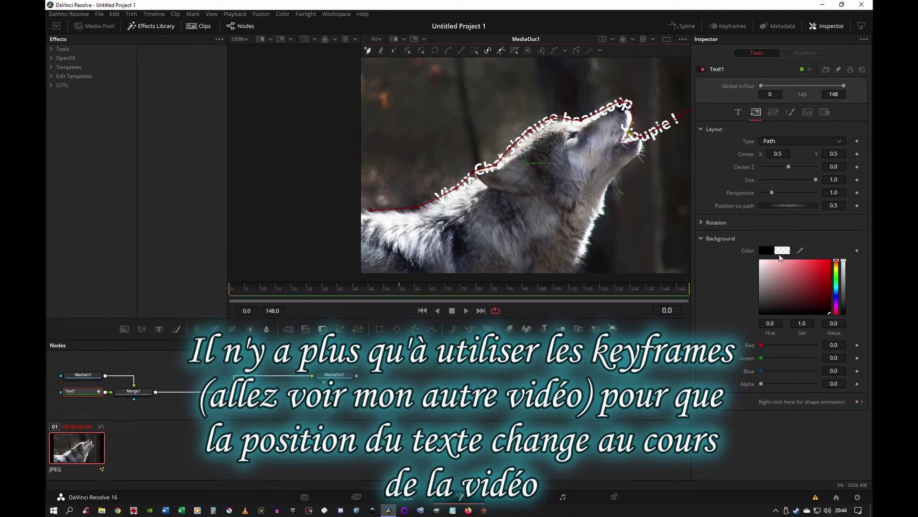
{"action": "left_click", "coordinate": [858, 205]}
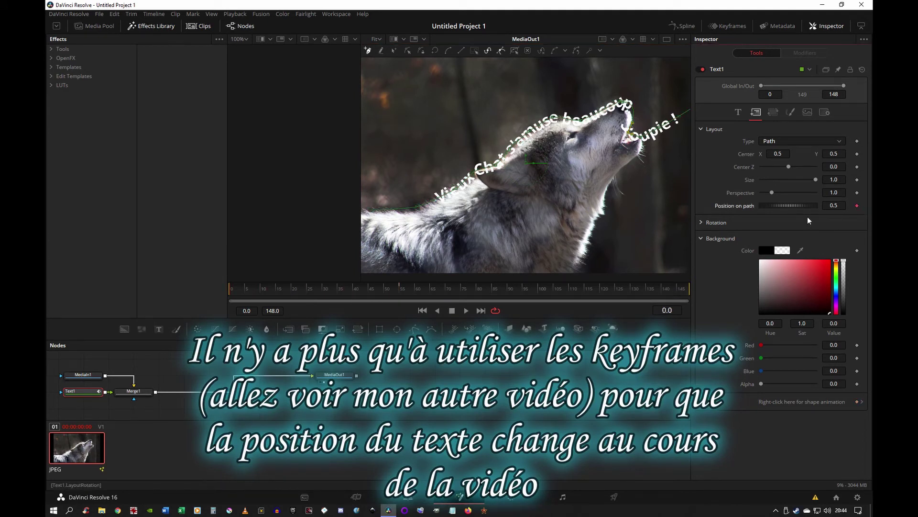
{"action": "left_click_drag", "start_coordinate": [807, 206], "coordinate": [748, 218]}
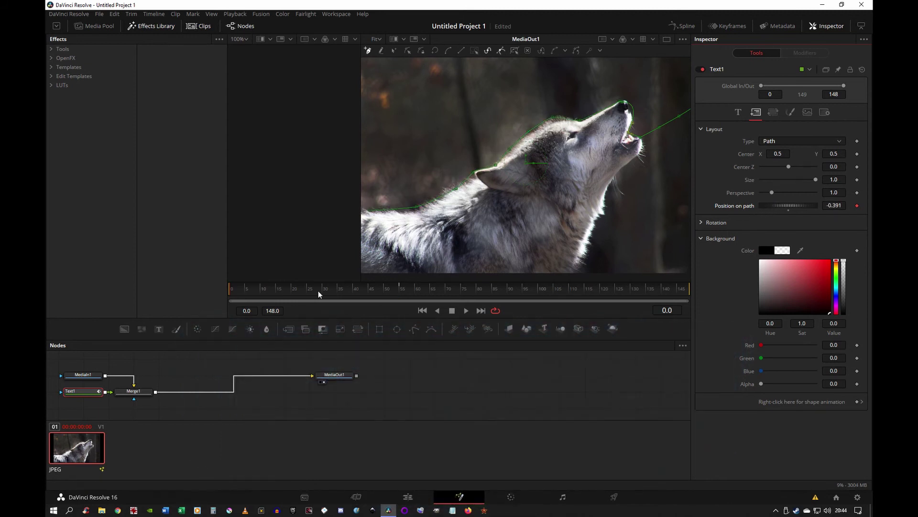
{"action": "left_click_drag", "start_coordinate": [320, 293], "coordinate": [573, 295]}
{"action": "mouse_move", "coordinate": [790, 209]}
{"action": "left_mouse_down"}
{"action": "mouse_move", "coordinate": [856, 213]}
{"action": "mouse_move", "coordinate": [843, 214]}
{"action": "left_mouse_up"}
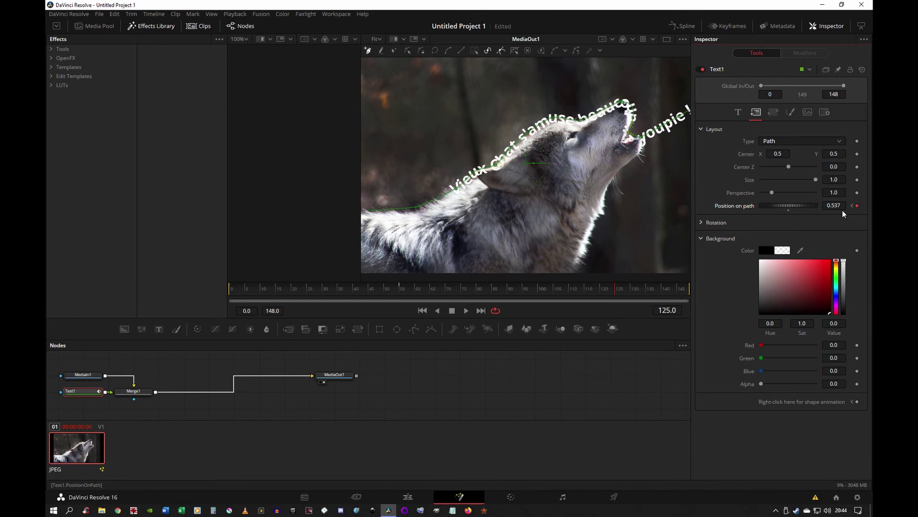
Set the Background colour back to black after trying a blue shade
{"action": "left_click", "coordinate": [836, 294]}
{"action": "left_click", "coordinate": [821, 276]}
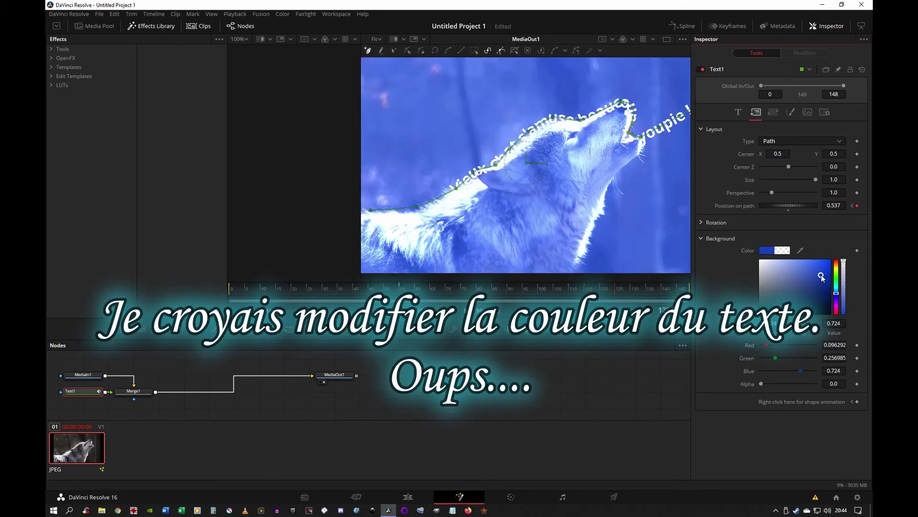
{"action": "left_click_drag", "start_coordinate": [821, 276], "coordinate": [855, 336]}
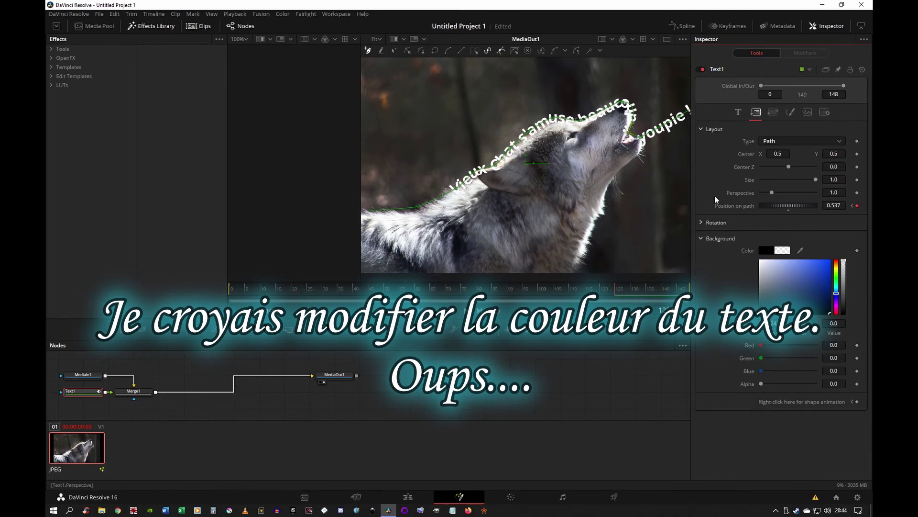
Change the text colour to bright blue (#0011ff)
{"action": "left_click", "coordinate": [738, 113]}
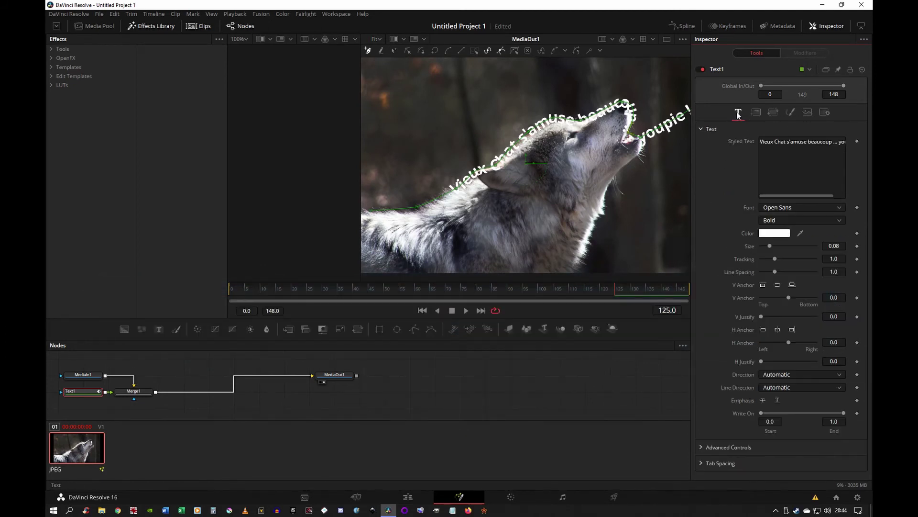
{"action": "left_click", "coordinate": [776, 234]}
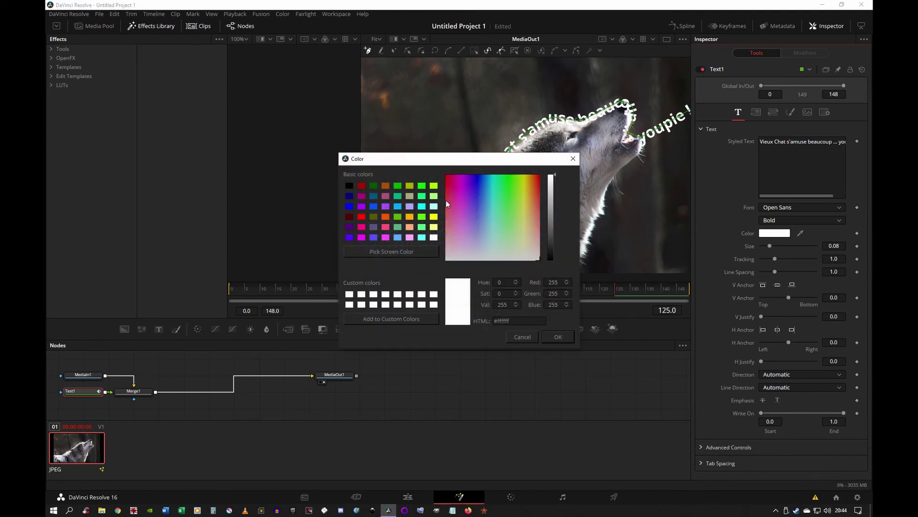
{"action": "left_click", "coordinate": [479, 175]}
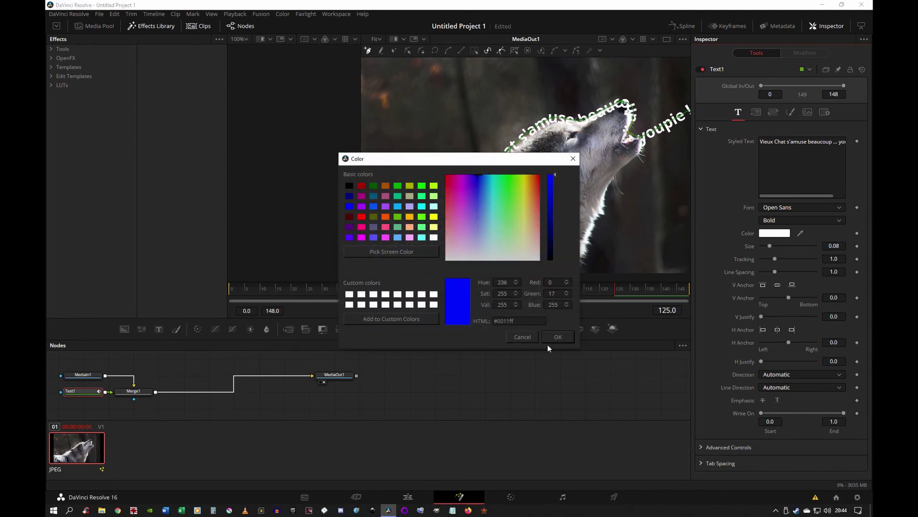
{"action": "left_click", "coordinate": [556, 337]}
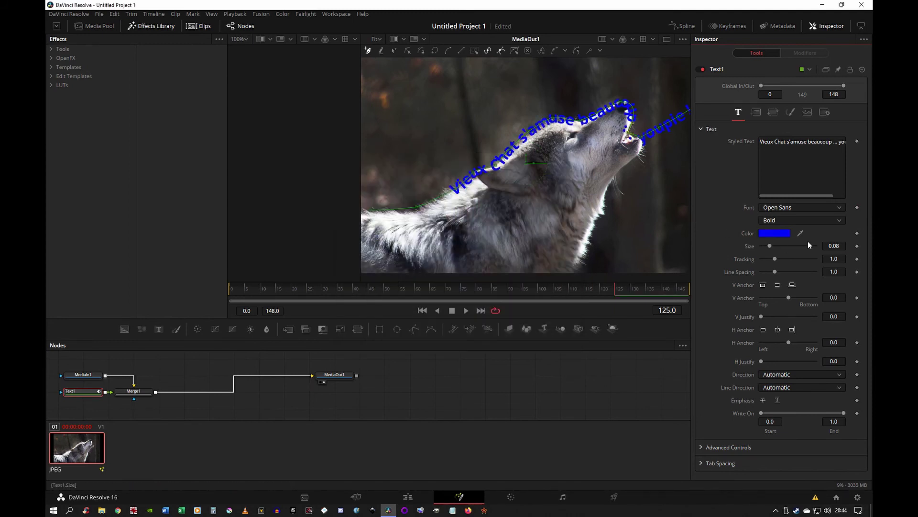
{"action": "left_click", "coordinate": [774, 113]}
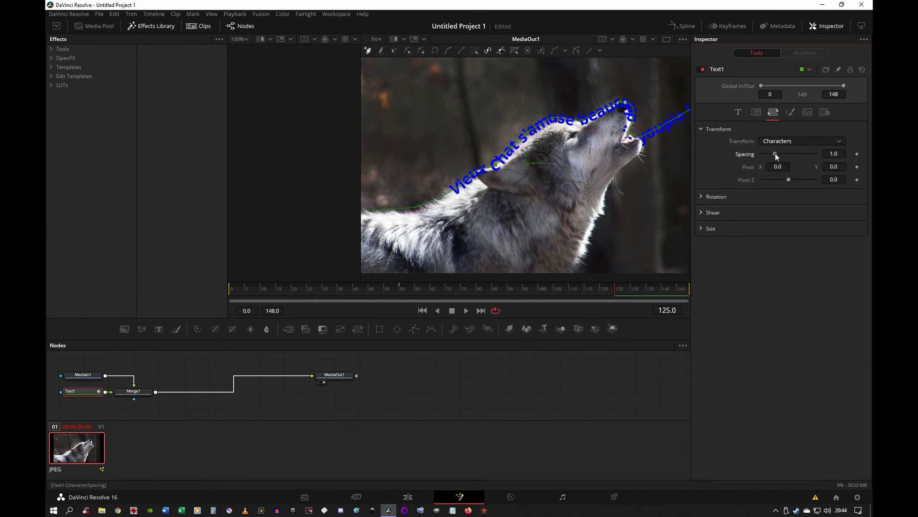
Set character spacing to 1.071 and rotation to X 20.9, Y 0, Z -15.7
{"action": "left_click_drag", "start_coordinate": [775, 153], "coordinate": [779, 177]}
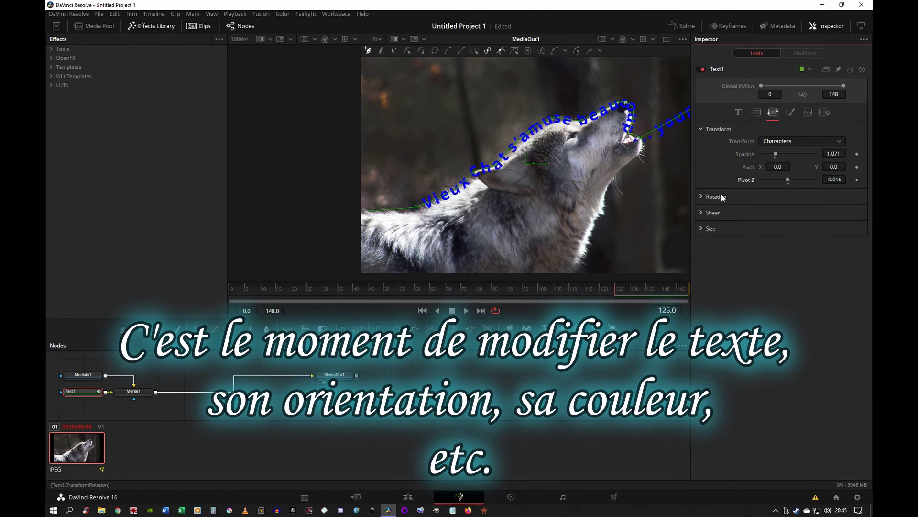
{"action": "left_click", "coordinate": [702, 194]}
{"action": "mouse_move", "coordinate": [788, 220]}
{"action": "left_mouse_down"}
{"action": "mouse_move", "coordinate": [777, 216]}
{"action": "mouse_move", "coordinate": [791, 212]}
{"action": "left_mouse_up"}
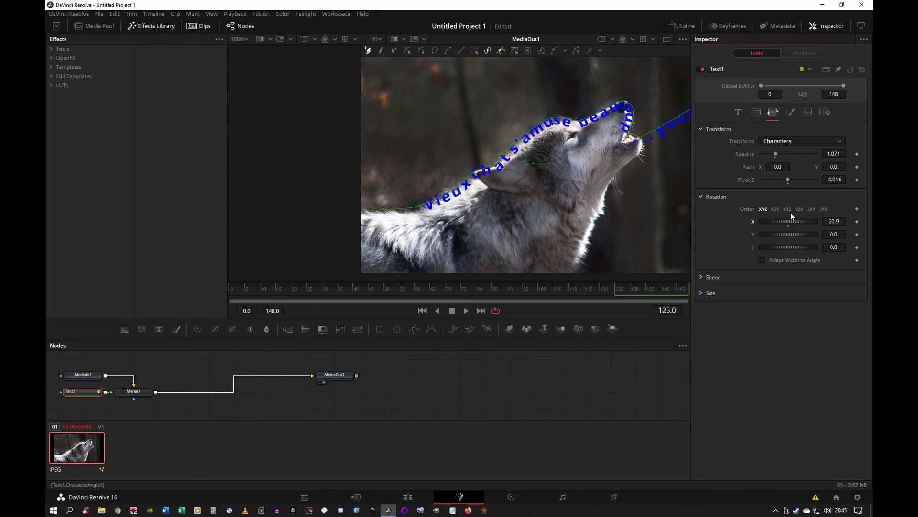
{"action": "mouse_move", "coordinate": [788, 234]}
{"action": "left_mouse_down"}
{"action": "mouse_move", "coordinate": [773, 232]}
{"action": "mouse_move", "coordinate": [788, 229]}
{"action": "left_mouse_up"}
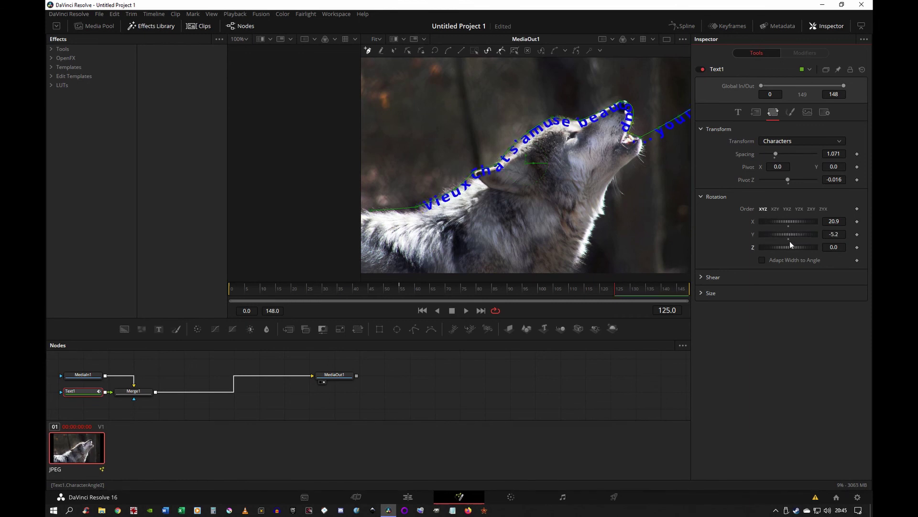
{"action": "double_click", "coordinate": [790, 239]}
{"action": "left_click_drag", "start_coordinate": [789, 247], "coordinate": [785, 243]}
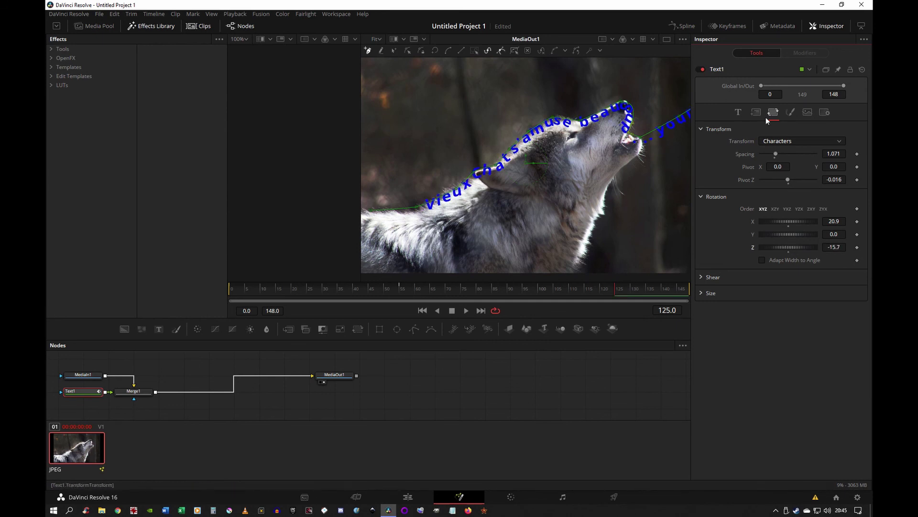
{"action": "left_click", "coordinate": [741, 114]}
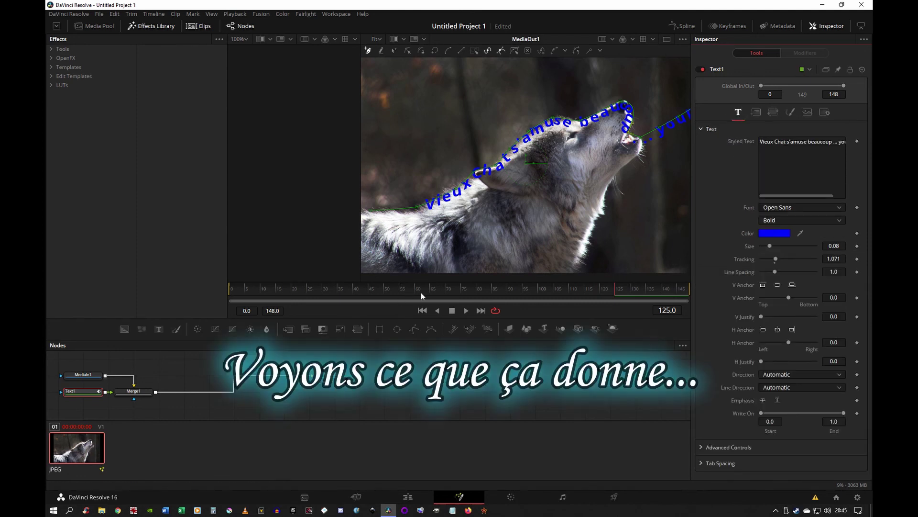
Rewind to frame 0 and play the comp to watch the blue phrase follow the wolf's outline
{"action": "left_click_drag", "start_coordinate": [421, 296], "coordinate": [212, 296]}
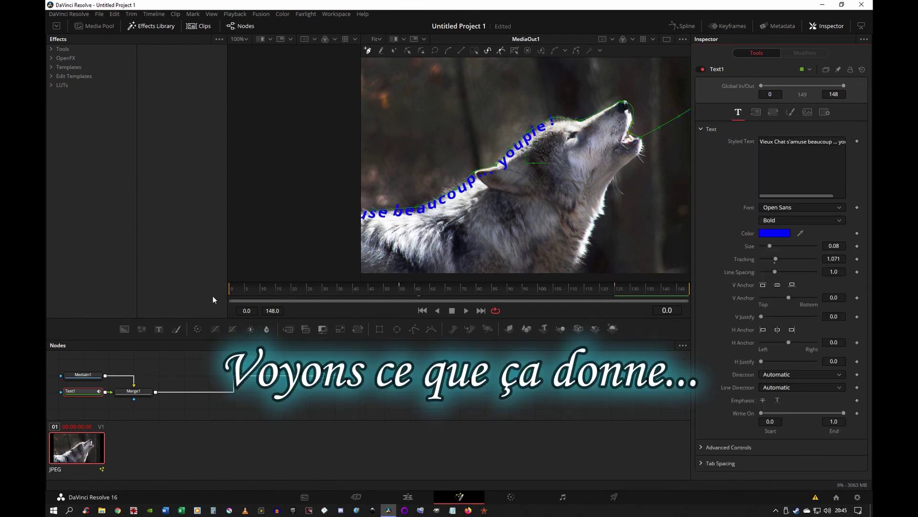
{"action": "left_click", "coordinate": [466, 310]}
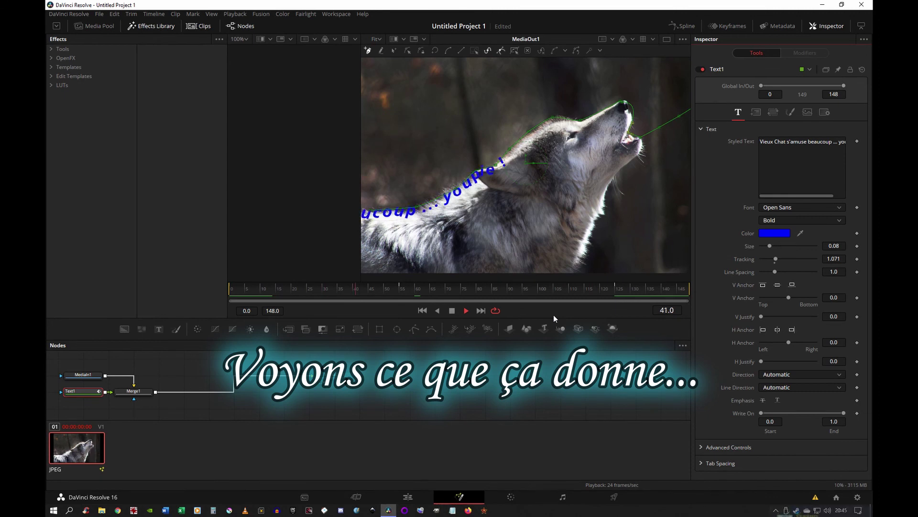